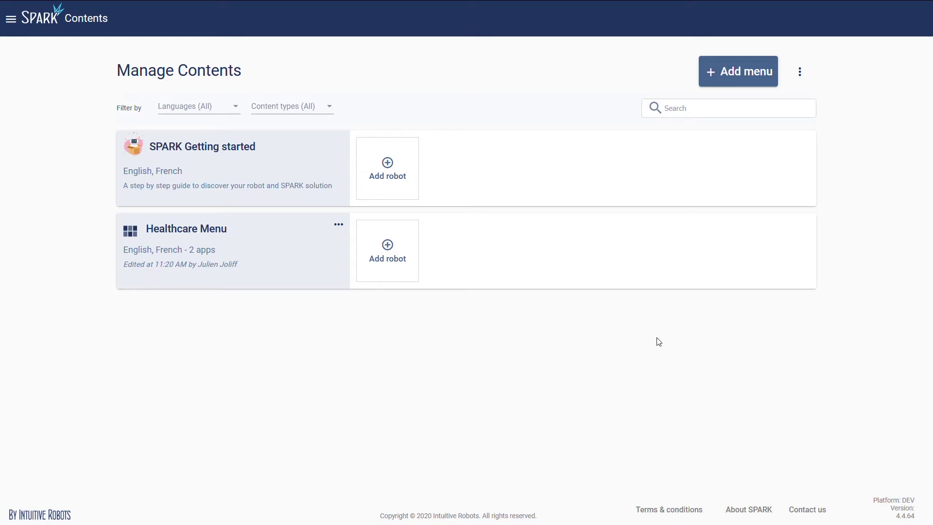
Open the Healthcare Menu content and enable its robot navigation.
{"action": "left_click", "coordinate": [238, 246]}
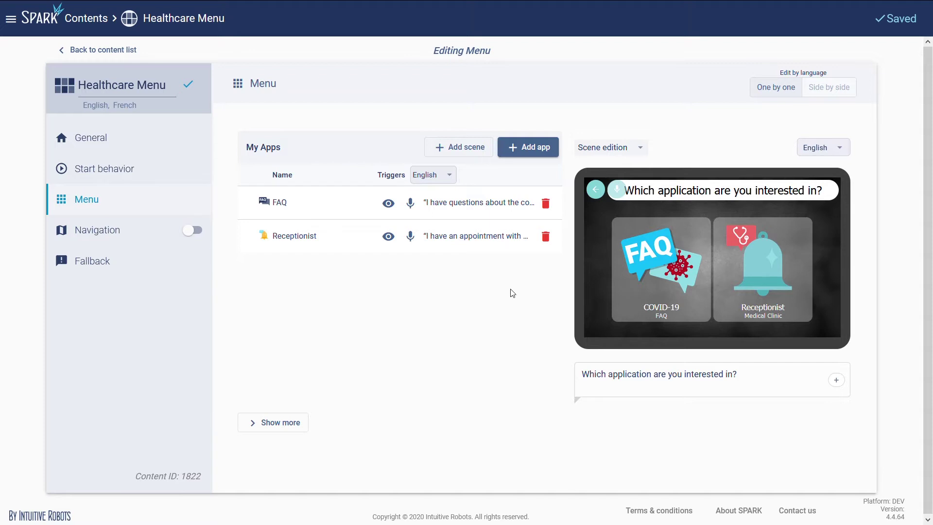
{"action": "left_click", "coordinate": [149, 232]}
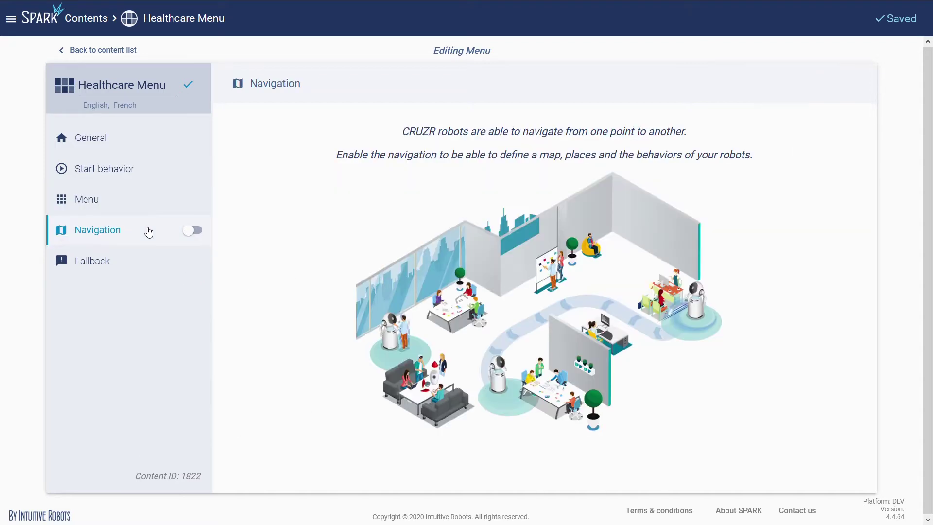
{"action": "left_click", "coordinate": [203, 238]}
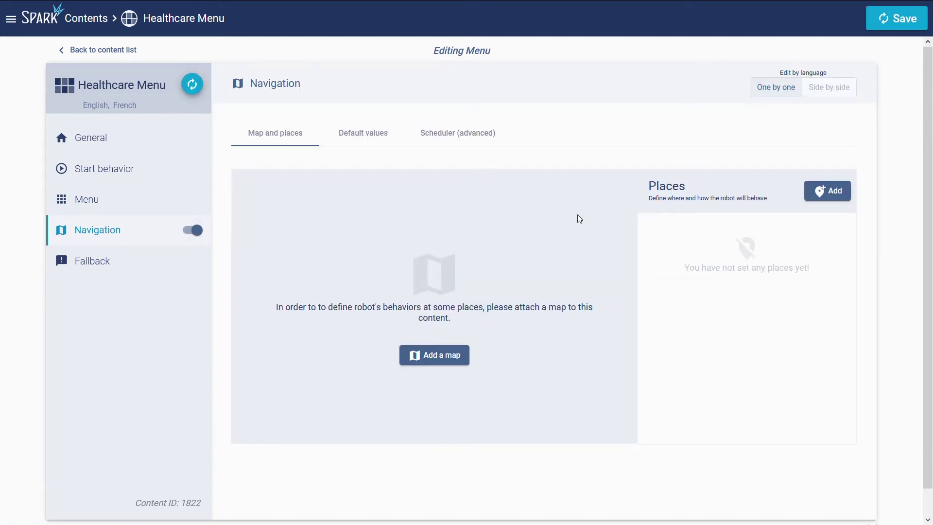
Attach the Atrium map to the menu's navigation.
{"action": "scroll", "coordinate": [760, 301], "scroll_direction": "down", "scroll_amount": 1}
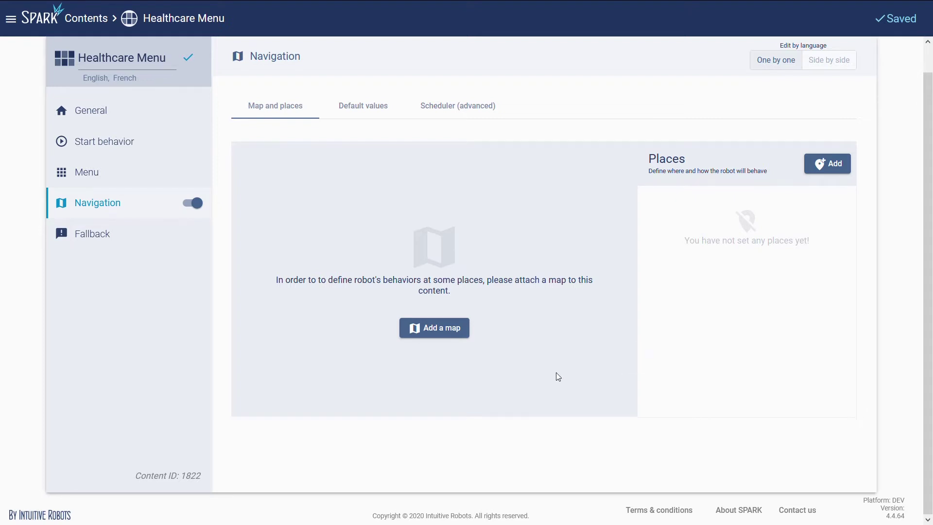
{"action": "left_click", "coordinate": [432, 332]}
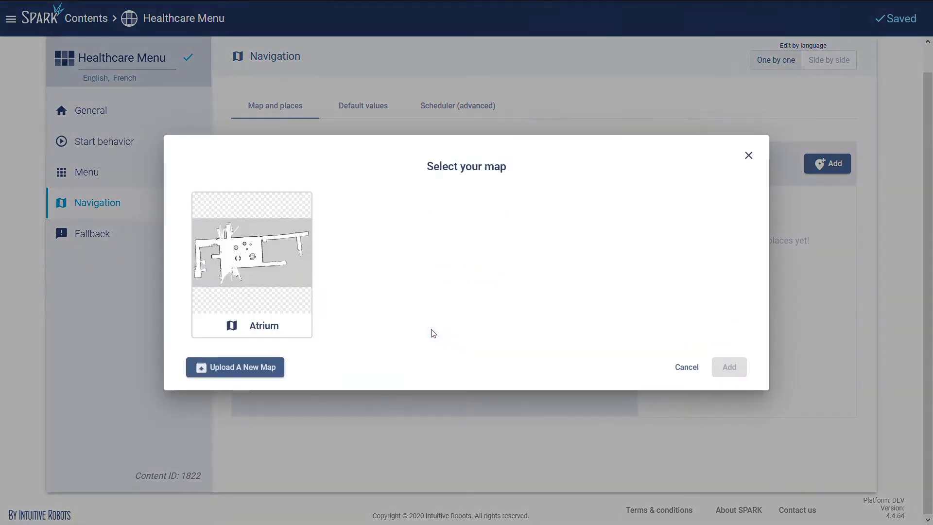
{"action": "left_click", "coordinate": [258, 251]}
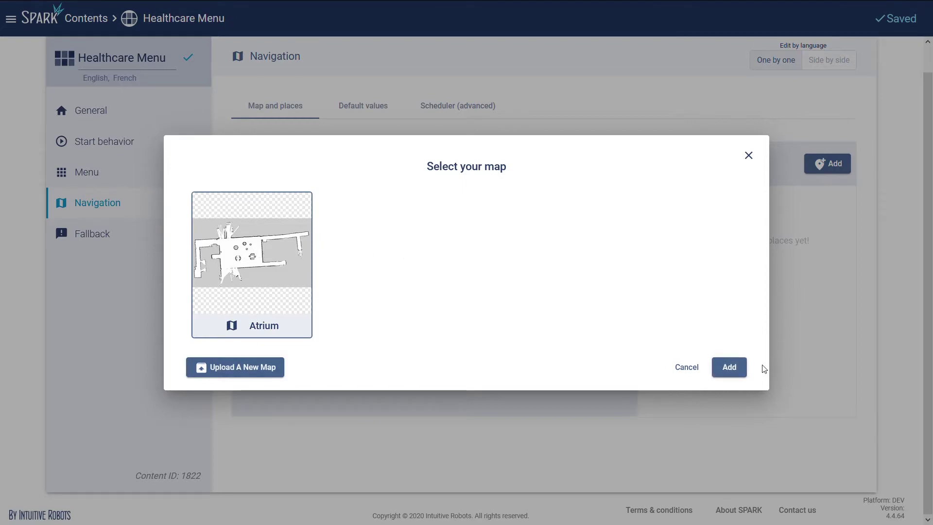
{"action": "left_click", "coordinate": [731, 370]}
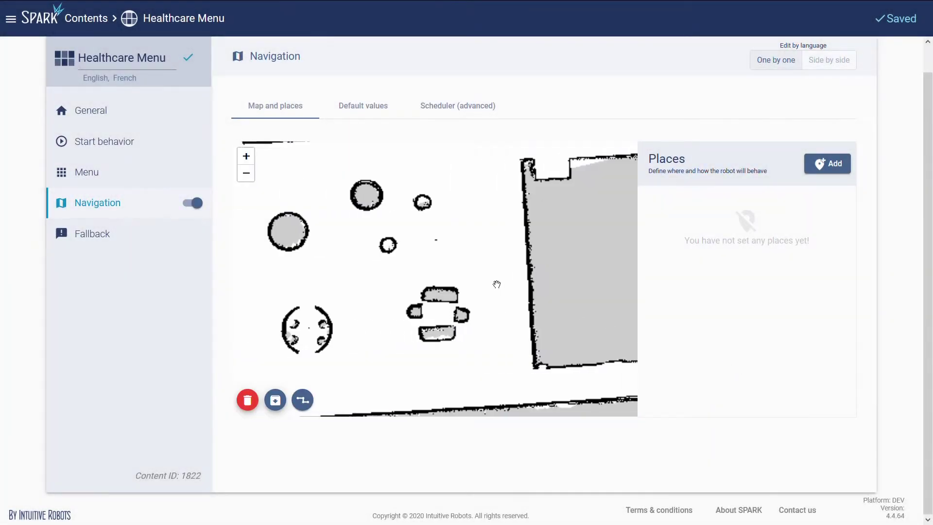
Create a new navigation place named Entrance, not marked as a charging dock.
{"action": "scroll", "coordinate": [472, 276], "scroll_direction": "down", "scroll_amount": 1}
{"action": "left_click_drag", "start_coordinate": [471, 257], "coordinate": [517, 266]}
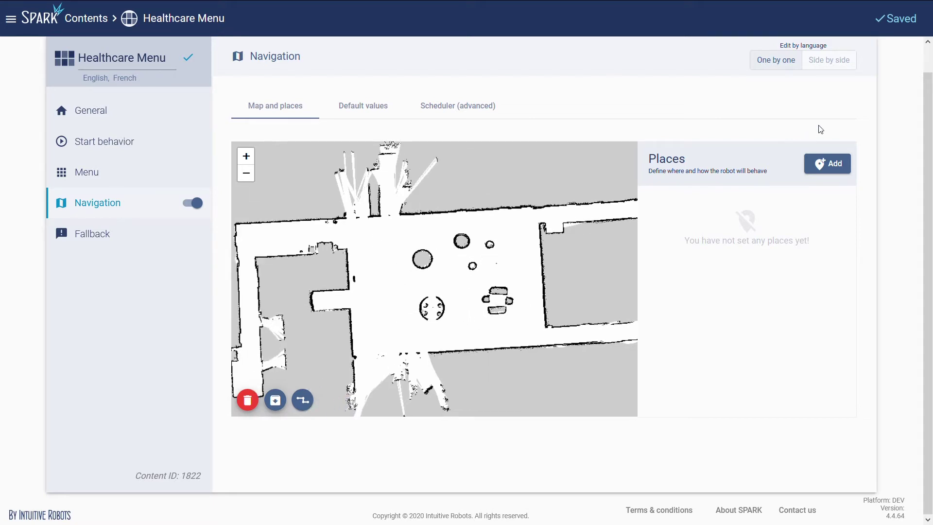
{"action": "scroll", "coordinate": [873, 97], "scroll_direction": "up", "scroll_amount": 1}
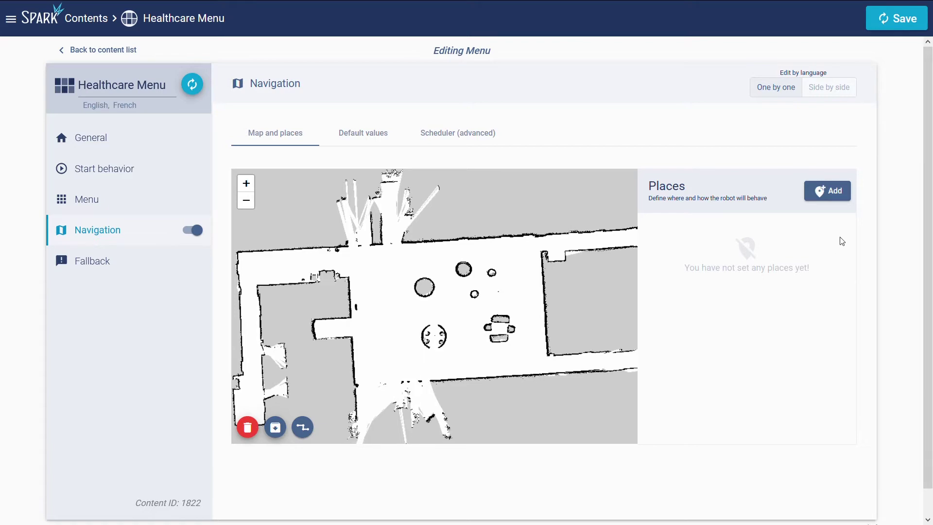
{"action": "left_click", "coordinate": [831, 191]}
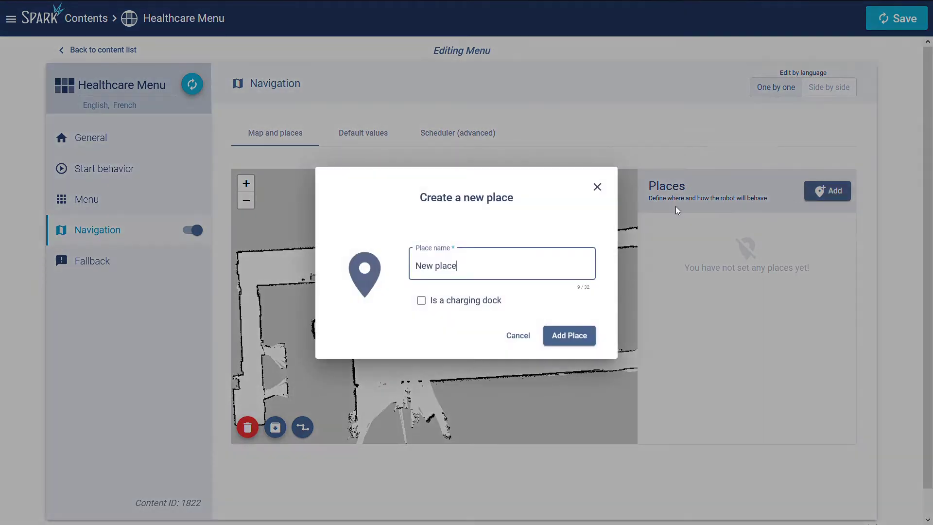
{"action": "left_click_drag", "start_coordinate": [484, 275], "coordinate": [328, 269]}
{"action": "type", "text": "Entrance"}
{"action": "left_click", "coordinate": [572, 335]}
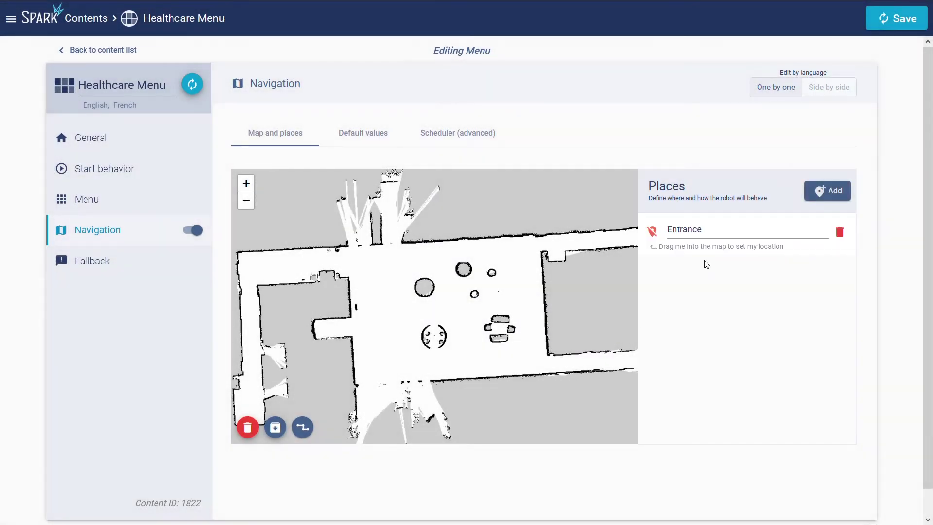
Place Entrance on the map just inside the hall's upper-left opening and turn it to face the upper left.
{"action": "mouse_move", "coordinate": [701, 244]}
{"action": "left_mouse_down"}
{"action": "mouse_move", "coordinate": [654, 265]}
{"action": "mouse_move", "coordinate": [360, 252]}
{"action": "left_mouse_up"}
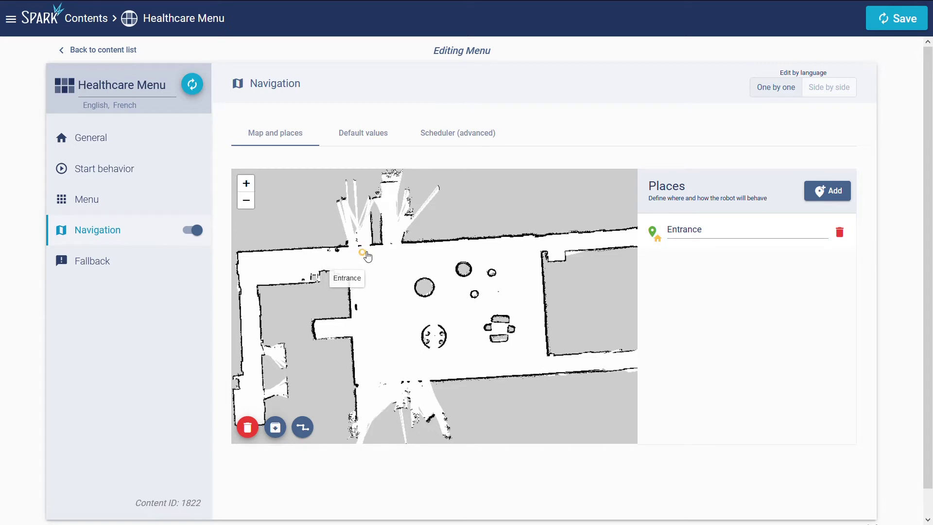
{"action": "scroll", "coordinate": [368, 256], "scroll_direction": "up", "scroll_amount": 4}
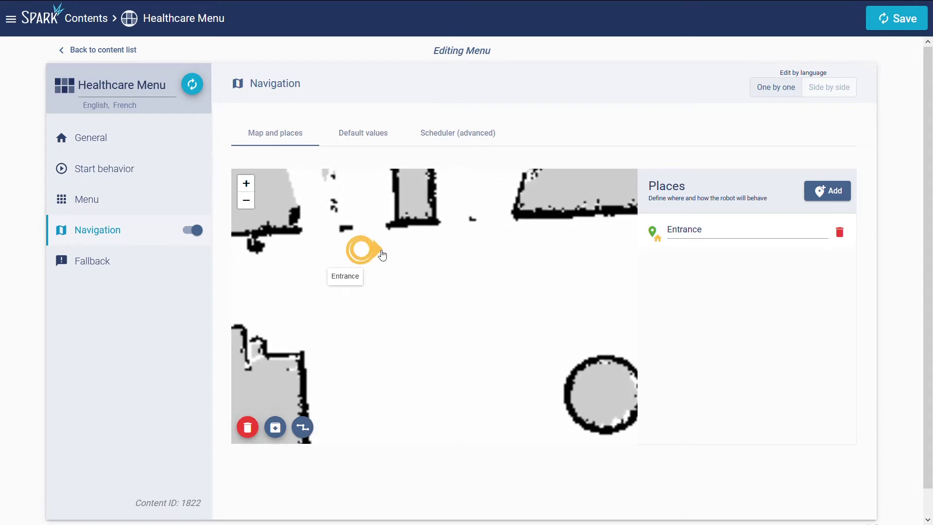
{"action": "left_click", "coordinate": [382, 255]}
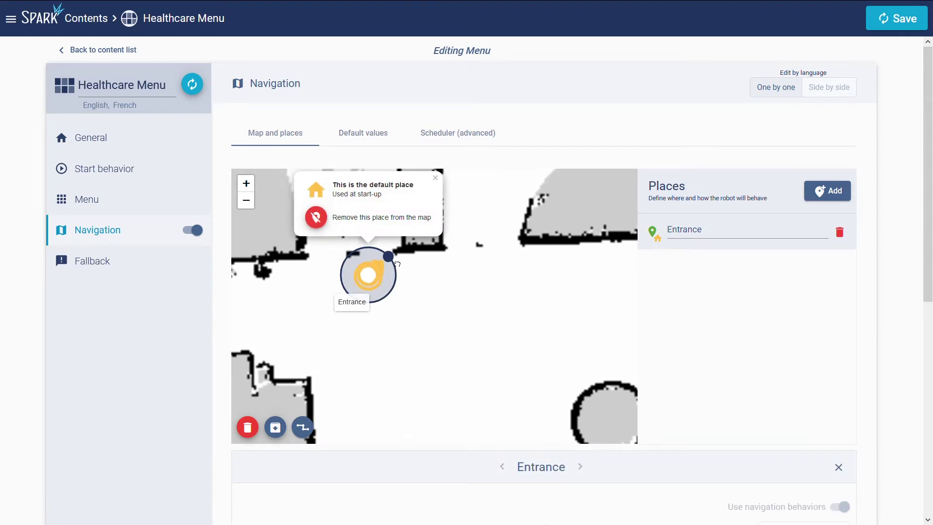
{"action": "left_click", "coordinate": [371, 275]}
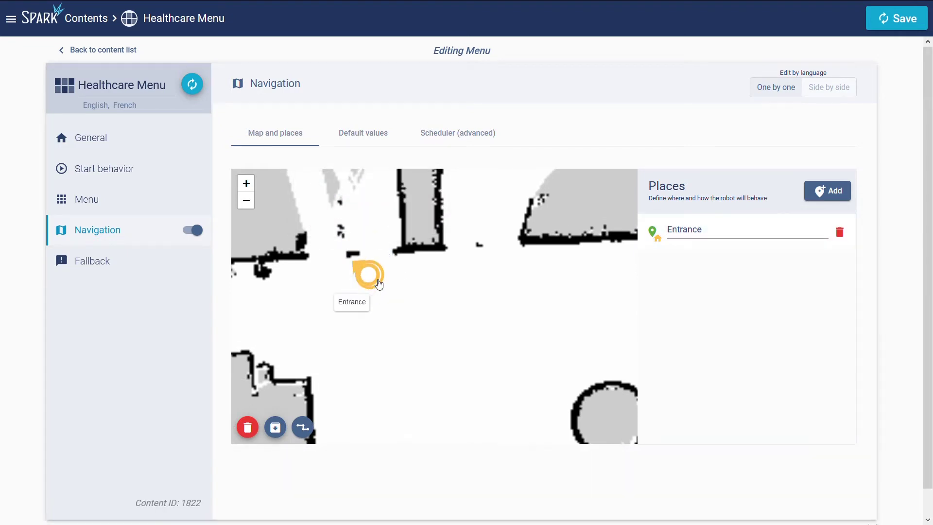
Create a second navigation place named Waiting room.
{"action": "scroll", "coordinate": [420, 284], "scroll_direction": "down", "scroll_amount": 2}
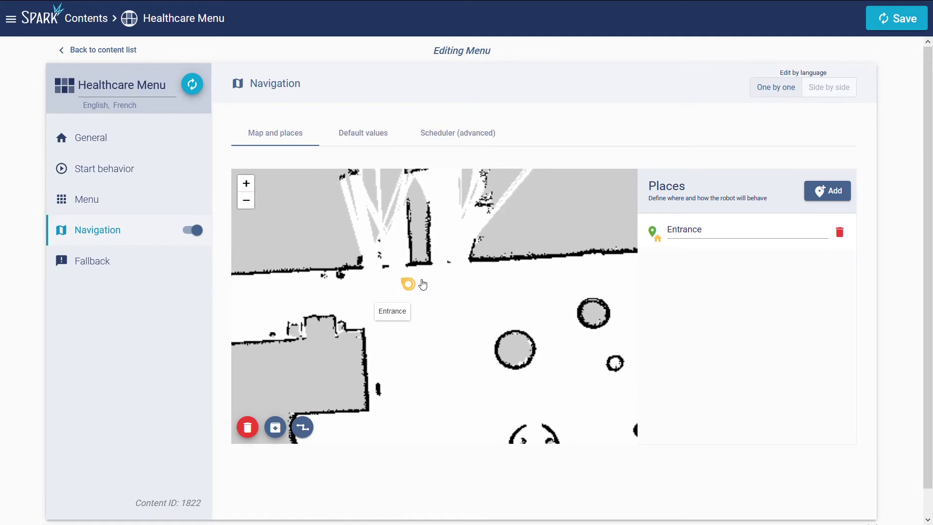
{"action": "scroll", "coordinate": [423, 285], "scroll_direction": "down", "scroll_amount": 1}
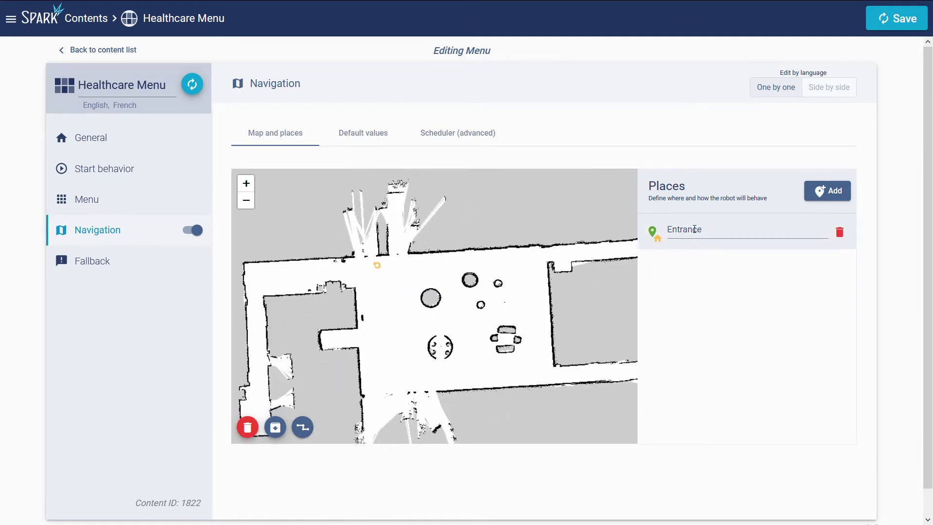
{"action": "left_click", "coordinate": [827, 194]}
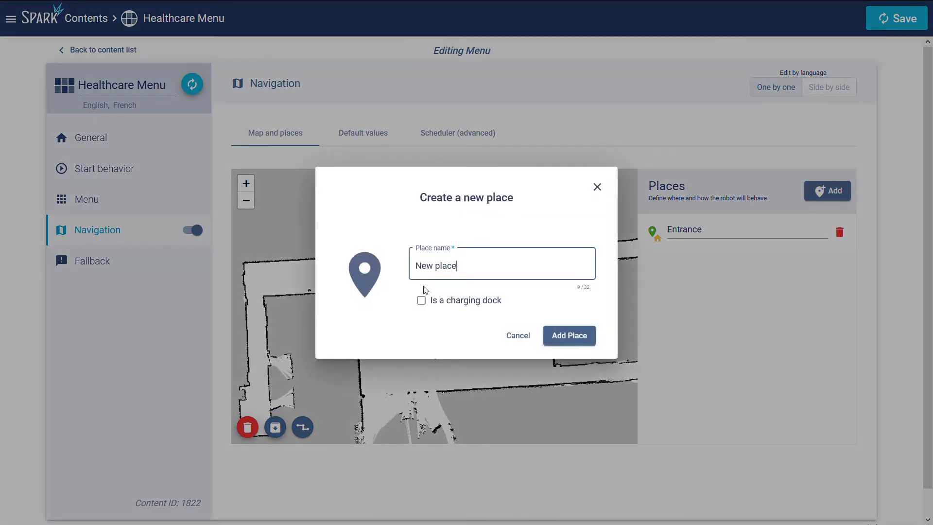
{"action": "left_click_drag", "start_coordinate": [468, 269], "coordinate": [390, 262]}
{"action": "type", "text": "Wai"}
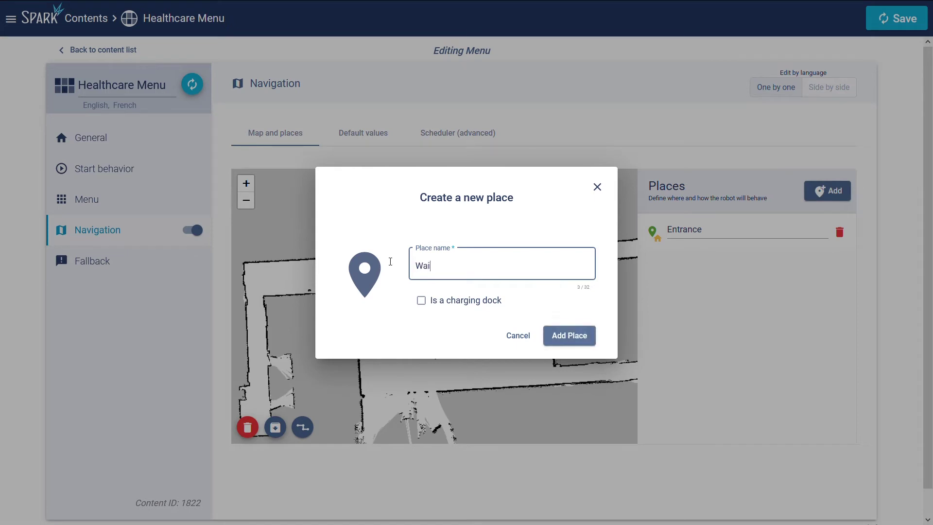
{"action": "type", "text": "ting room"}
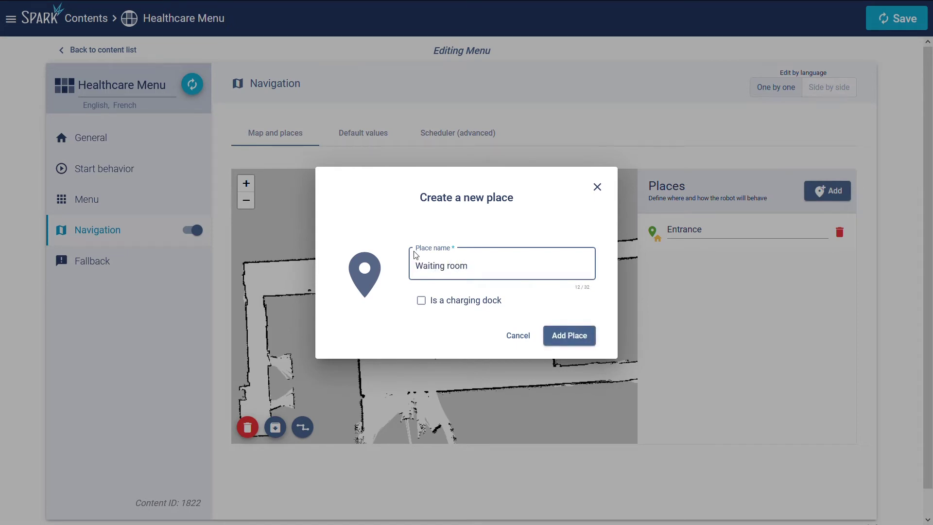
{"action": "left_click", "coordinate": [560, 334]}
Place Waiting room in the lower-left part of the hall, near the lower opening, and turn it to face up the map.
{"action": "mouse_move", "coordinate": [718, 292]}
{"action": "left_mouse_down"}
{"action": "mouse_move", "coordinate": [708, 284]}
{"action": "mouse_move", "coordinate": [466, 380]}
{"action": "mouse_move", "coordinate": [384, 394]}
{"action": "mouse_move", "coordinate": [392, 387]}
{"action": "left_mouse_up"}
{"action": "left_click", "coordinate": [394, 387]}
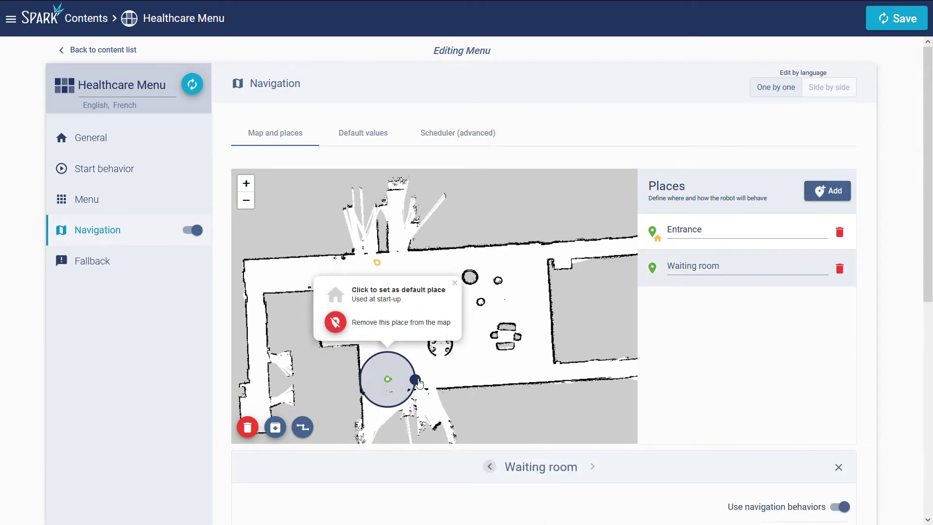
{"action": "left_click", "coordinate": [391, 369]}
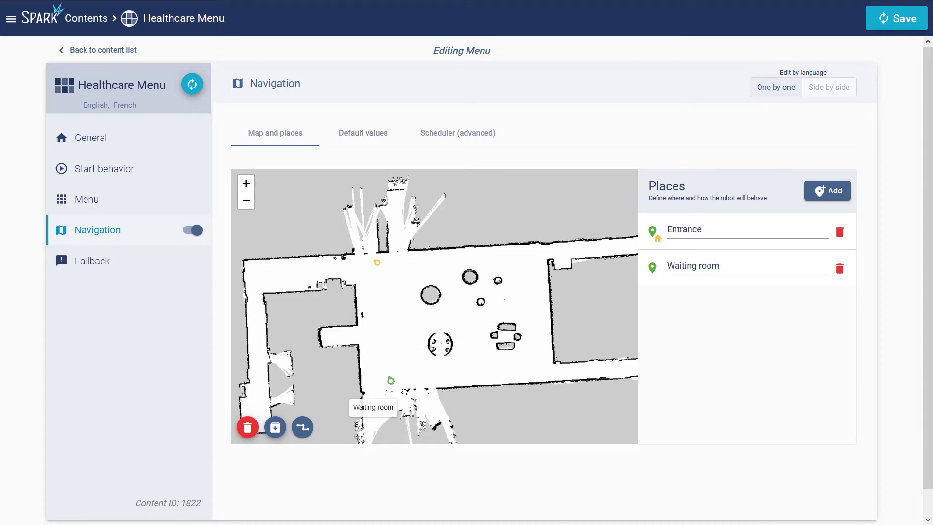
Create a third navigation place named Radiology.
{"action": "left_click", "coordinate": [828, 190]}
{"action": "left_click_drag", "start_coordinate": [497, 273], "coordinate": [394, 262]}
{"action": "type", "text": "Radio"}
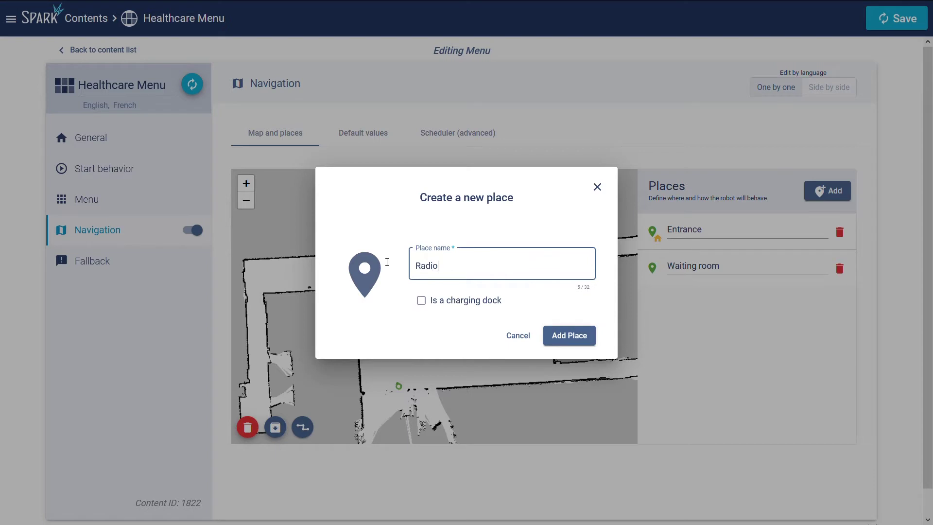
{"action": "left_click", "coordinate": [559, 335]}
Place Radiology where the hall meets the lower-right corridor and turn it to face the upper left.
{"action": "mouse_move", "coordinate": [723, 320]}
{"action": "left_mouse_down"}
{"action": "mouse_move", "coordinate": [706, 315]}
{"action": "mouse_move", "coordinate": [546, 368]}
{"action": "mouse_move", "coordinate": [522, 366]}
{"action": "left_mouse_up"}
{"action": "left_click", "coordinate": [548, 371]}
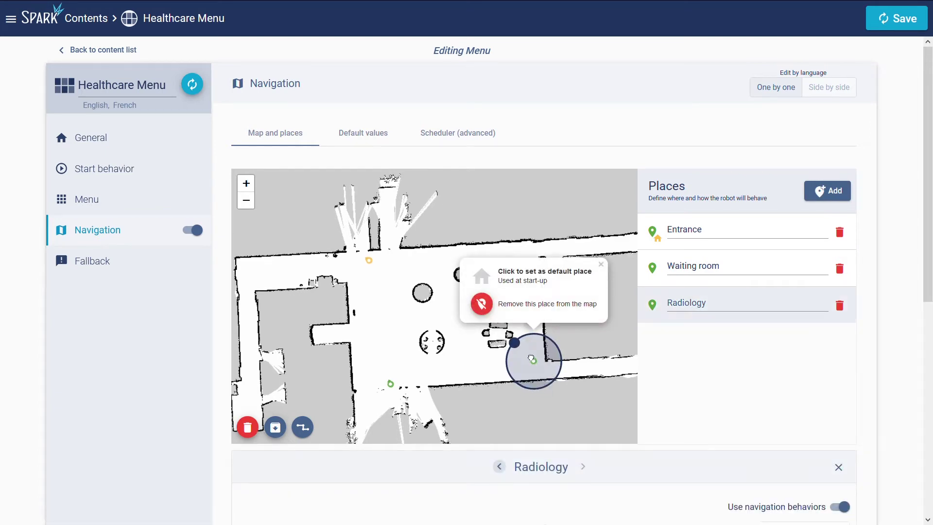
{"action": "left_click", "coordinate": [521, 367]}
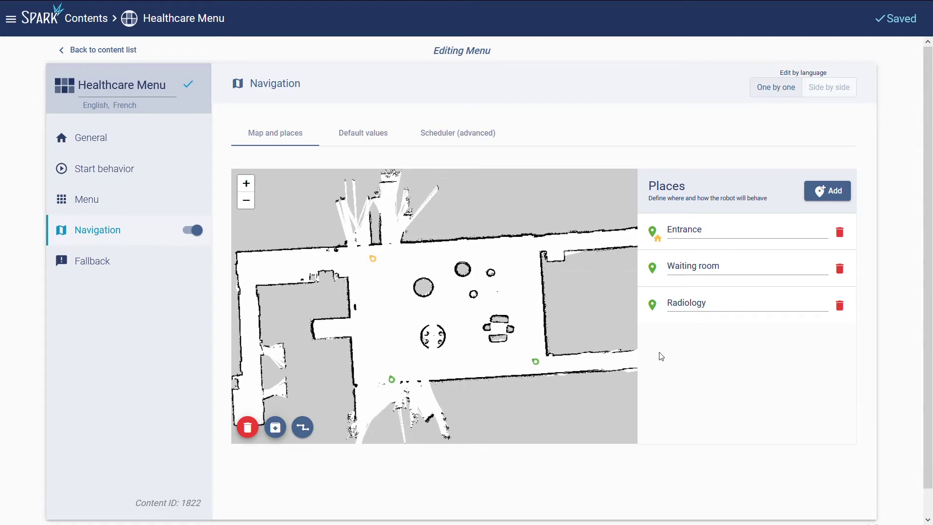
Switch the map from editing places to editing virtual walls.
{"action": "left_click", "coordinate": [302, 427]}
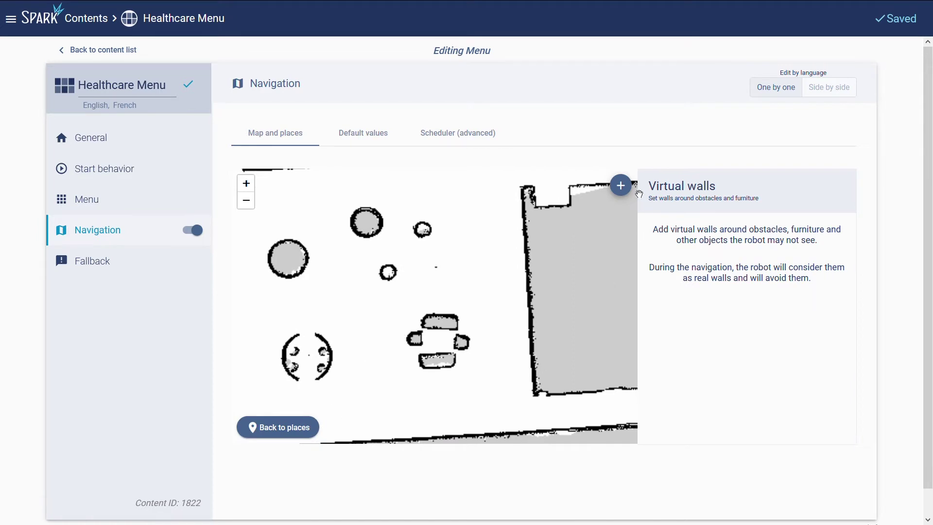
Draw a four-sided virtual wall around the rectangular furniture group in the middle of the map.
{"action": "left_click", "coordinate": [621, 185]}
{"action": "left_click", "coordinate": [395, 303]}
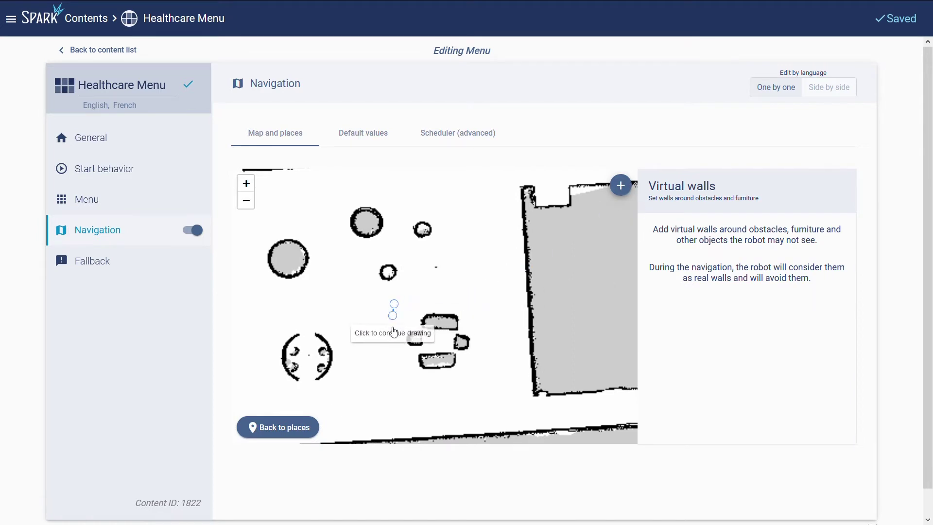
{"action": "left_click", "coordinate": [396, 380]}
{"action": "left_click", "coordinate": [472, 379]}
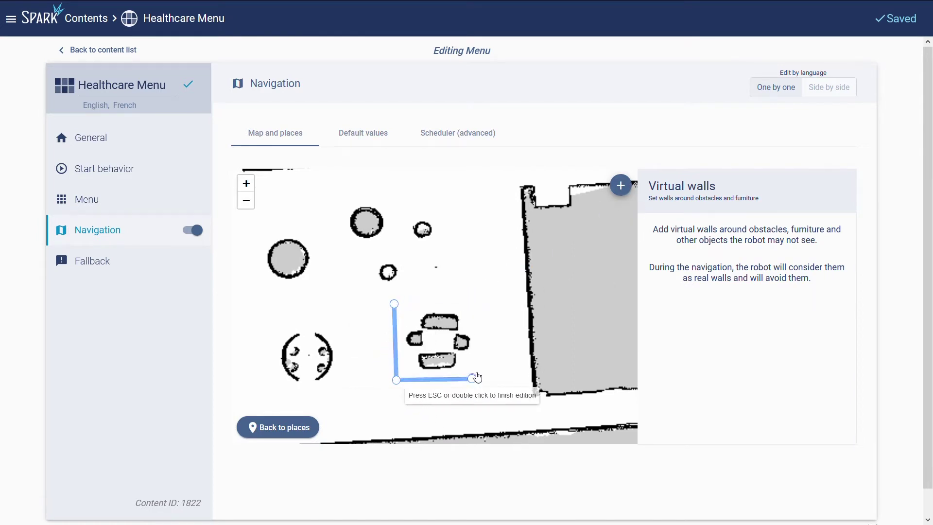
{"action": "left_click", "coordinate": [479, 293]}
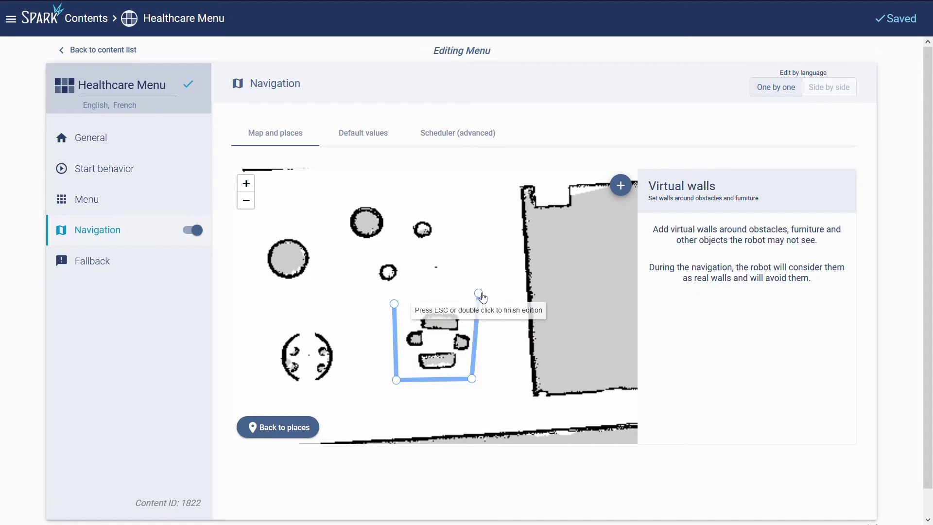
{"action": "left_click", "coordinate": [403, 305]}
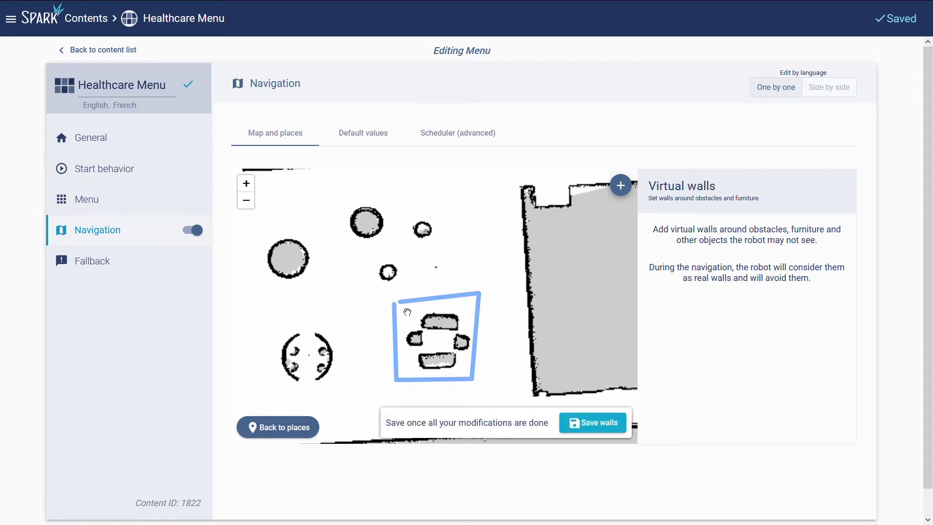
Select the virtual wall around the rectangular furniture group and delete it.
{"action": "left_click", "coordinate": [438, 302]}
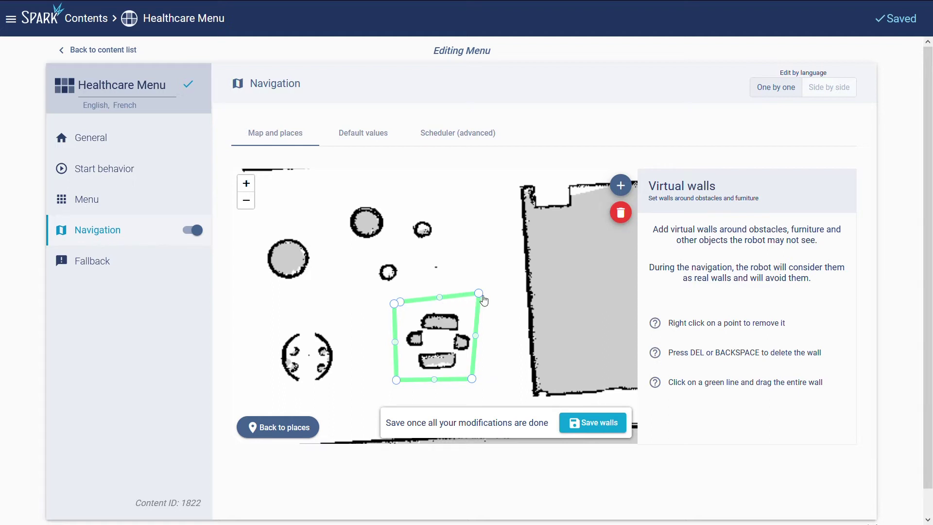
{"action": "left_click", "coordinate": [628, 216]}
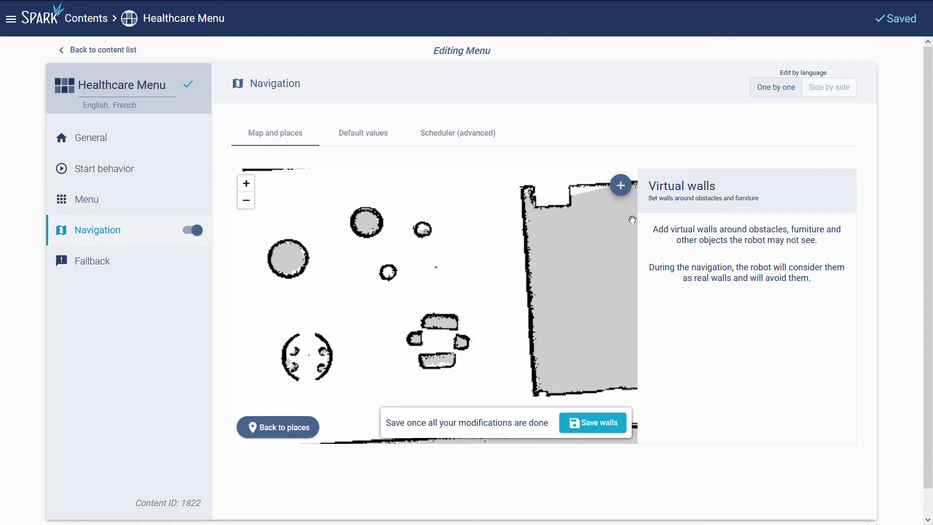
Draw a closed four-sided virtual wall around the rectangular furniture group and save the walls.
{"action": "left_click", "coordinate": [621, 185]}
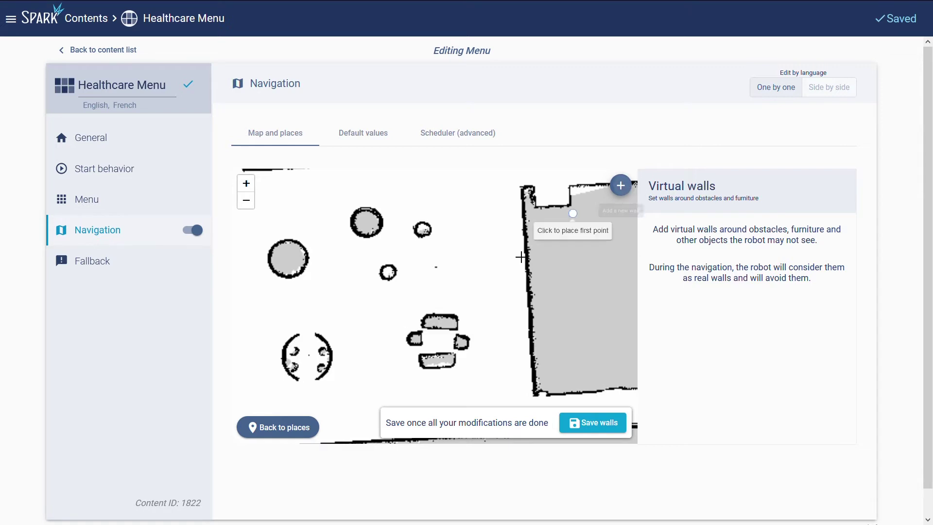
{"action": "left_click", "coordinate": [395, 302]}
{"action": "left_click", "coordinate": [394, 374]}
{"action": "left_click", "coordinate": [493, 372]}
{"action": "left_click", "coordinate": [486, 294]}
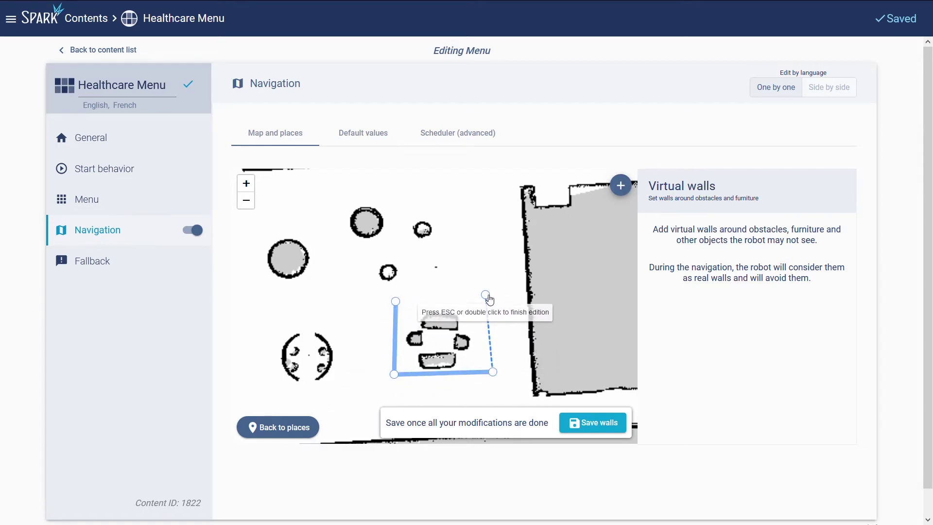
{"action": "left_click", "coordinate": [402, 301]}
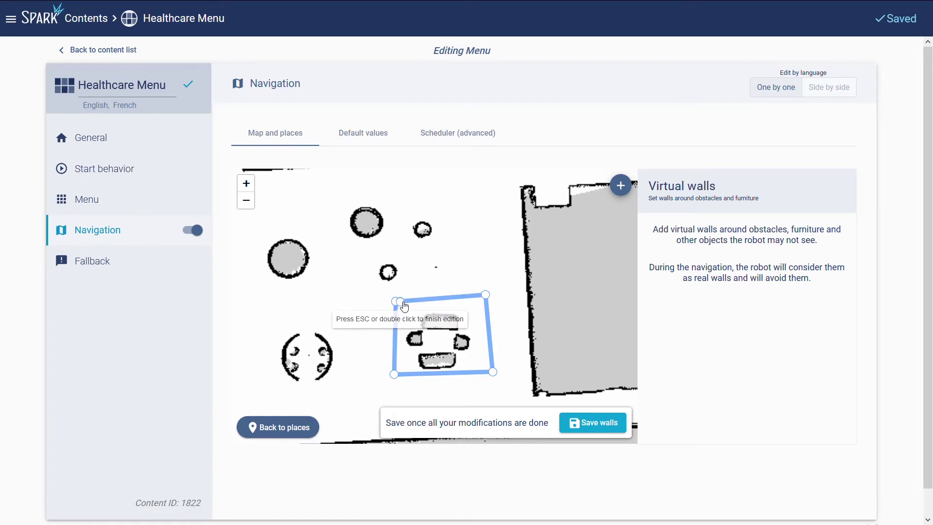
{"action": "double_click", "coordinate": [404, 306]}
{"action": "scroll", "coordinate": [446, 301], "scroll_direction": "down", "scroll_amount": 1}
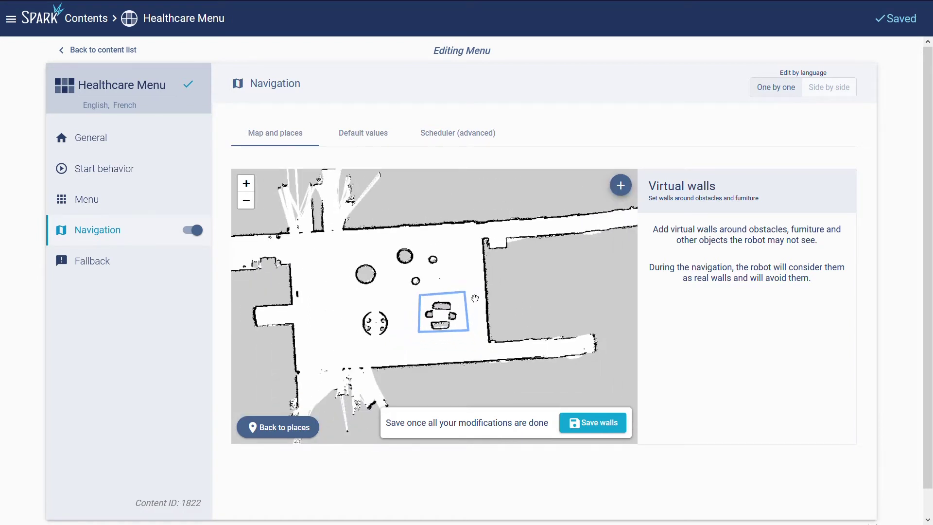
{"action": "left_click", "coordinate": [608, 424]}
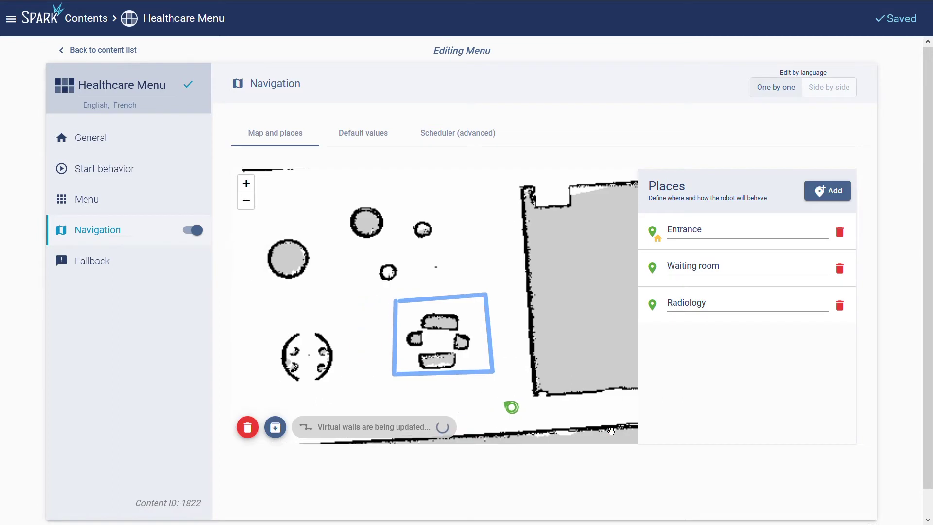
Open the Waiting room place and add the keyword "waiting room" as its navigation trigger.
{"action": "scroll", "coordinate": [808, 344], "scroll_direction": "down", "scroll_amount": 1}
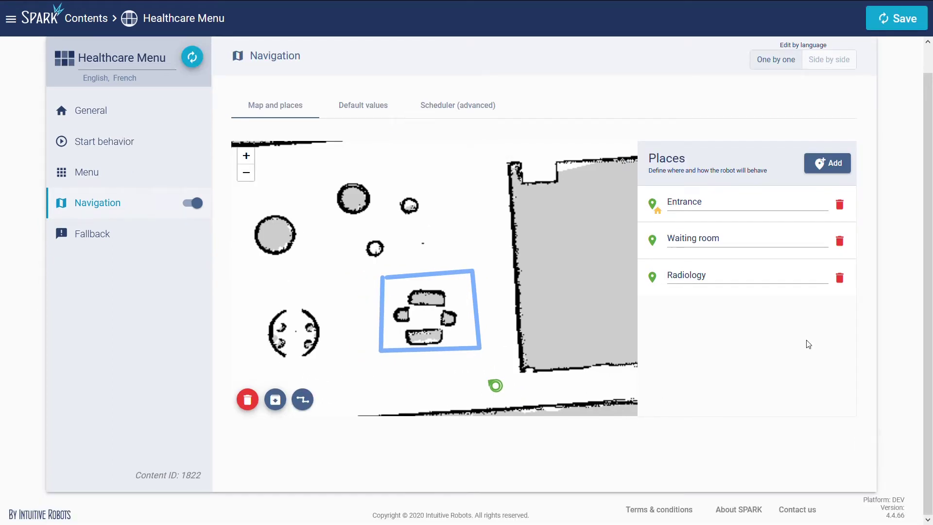
{"action": "left_click", "coordinate": [748, 242]}
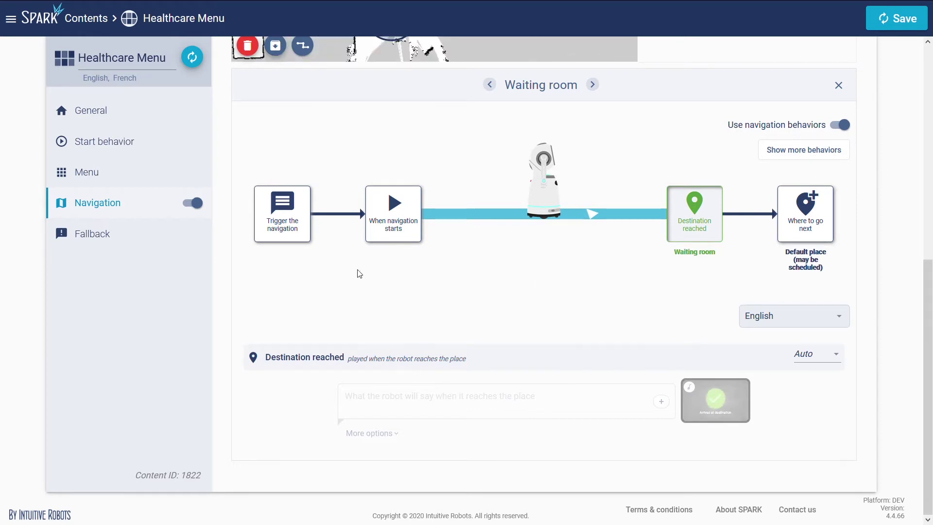
{"action": "left_click", "coordinate": [286, 206]}
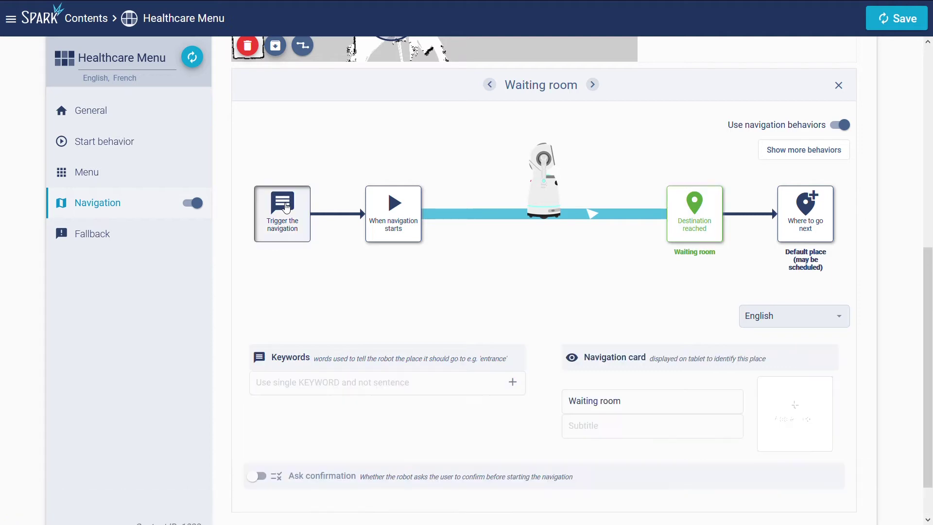
{"action": "left_click", "coordinate": [300, 384]}
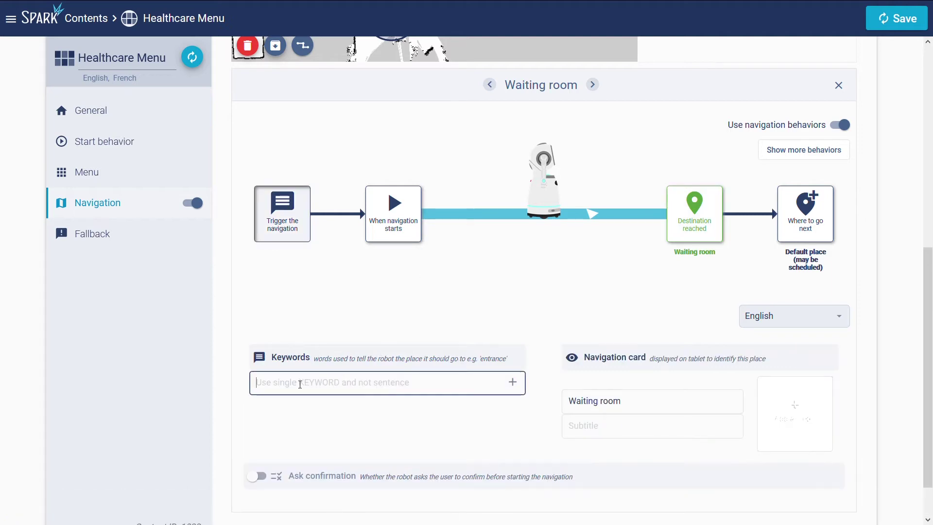
{"action": "type", "text": "Waiting room"}
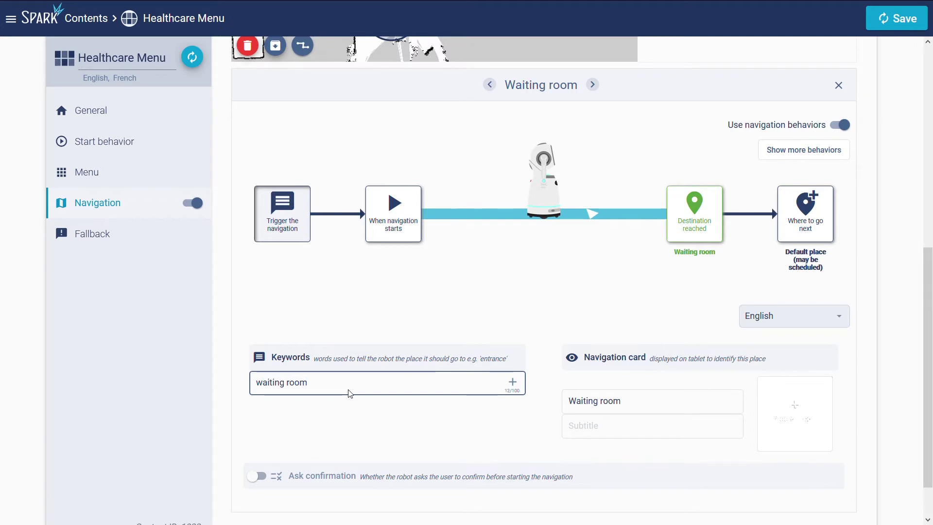
{"action": "key", "text": "Return"}
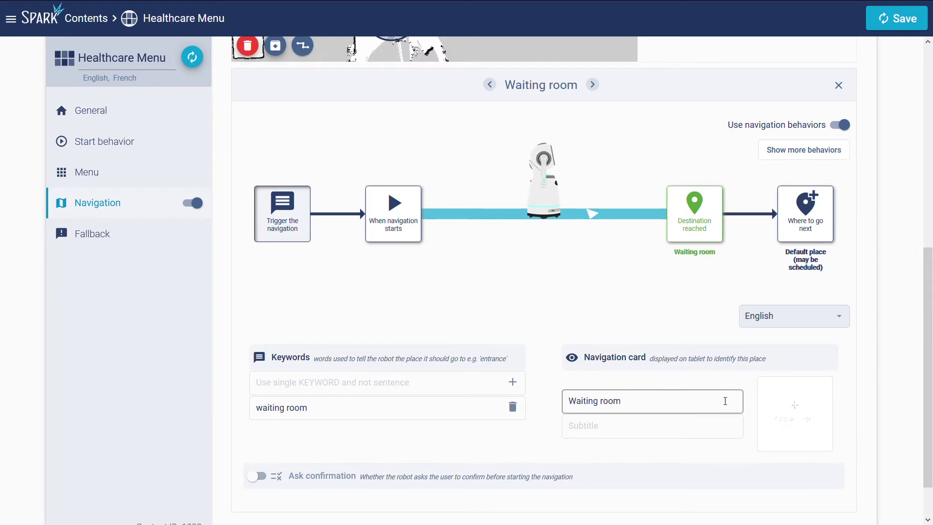
Set the waiting room picture as the image on the Waiting room's navigation card.
{"action": "left_click", "coordinate": [789, 408]}
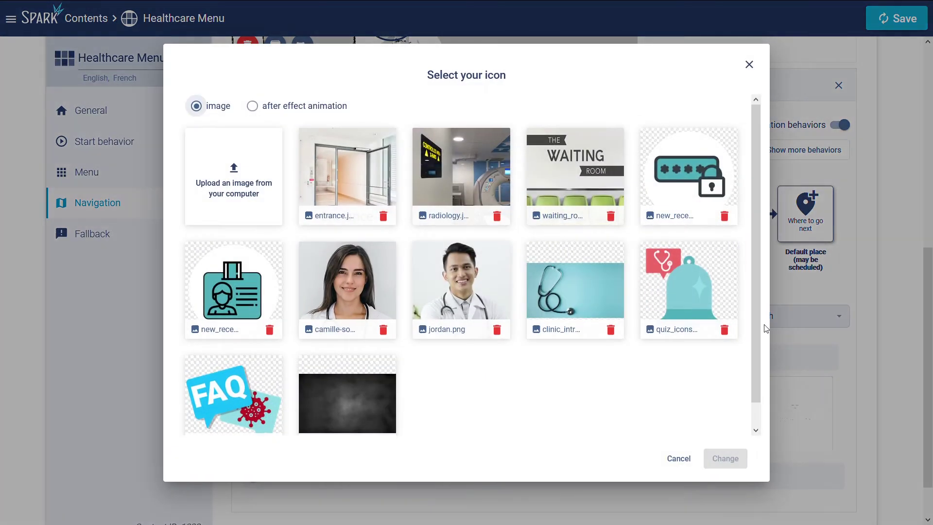
{"action": "left_click", "coordinate": [604, 183]}
{"action": "left_click", "coordinate": [724, 459]}
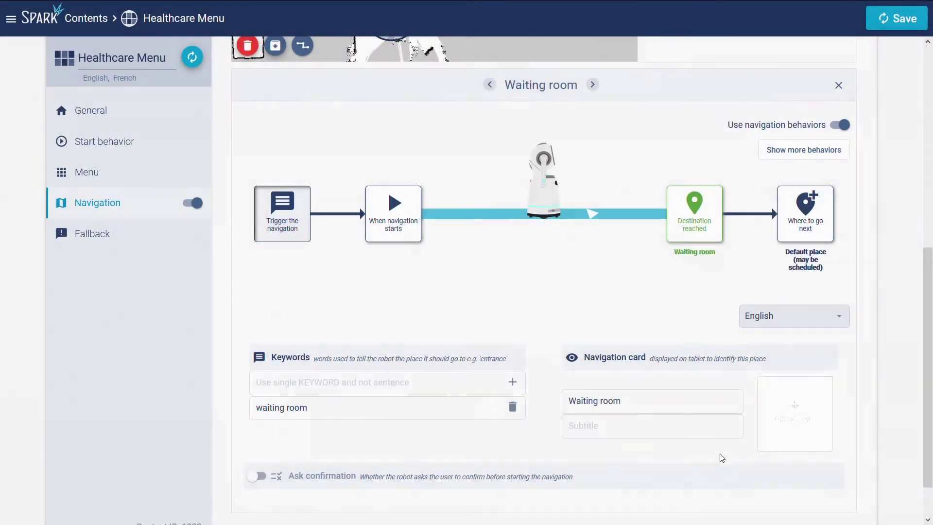
Enable confirmation before navigation and change the tablet question to "Do you want to go to the waiting room?".
{"action": "scroll", "coordinate": [409, 388], "scroll_direction": "down", "scroll_amount": 2}
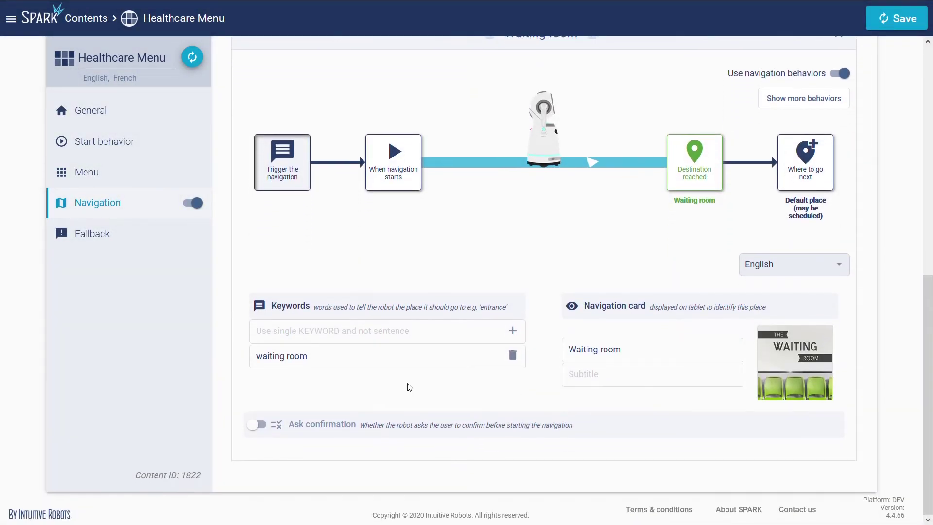
{"action": "left_click", "coordinate": [259, 425]}
{"action": "scroll", "coordinate": [265, 418], "scroll_direction": "down", "scroll_amount": 1}
{"action": "scroll", "coordinate": [265, 418], "scroll_direction": "down", "scroll_amount": 1}
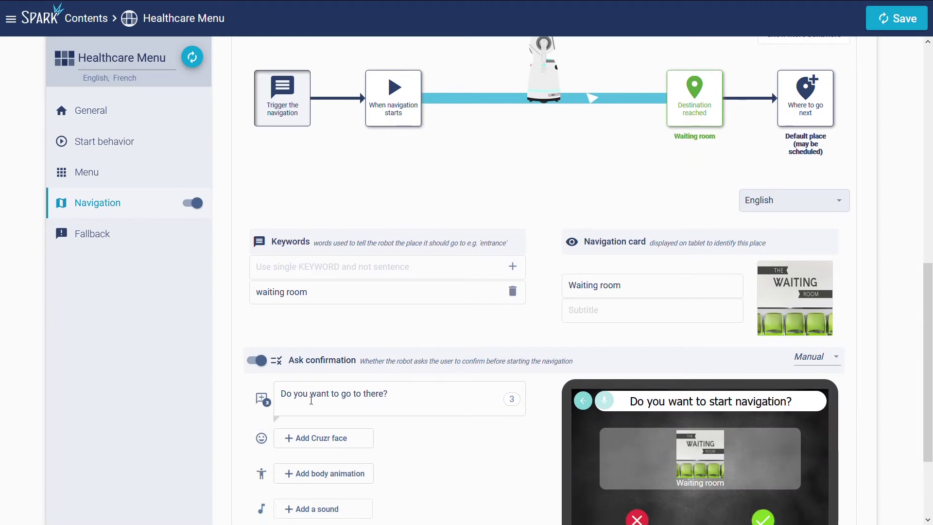
{"action": "left_click_drag", "start_coordinate": [710, 404], "coordinate": [791, 404]}
{"action": "key", "text": "BackSpace"}
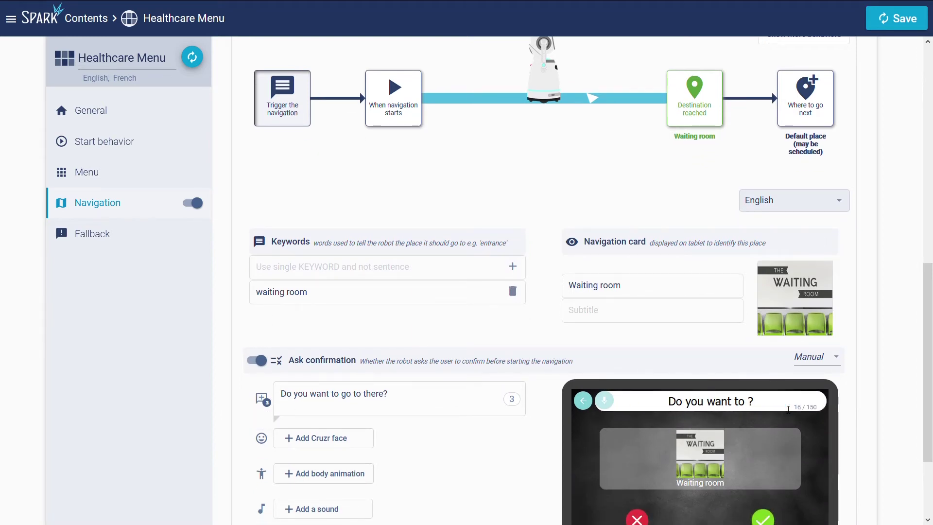
{"action": "type", "text": "go to the waiting room"}
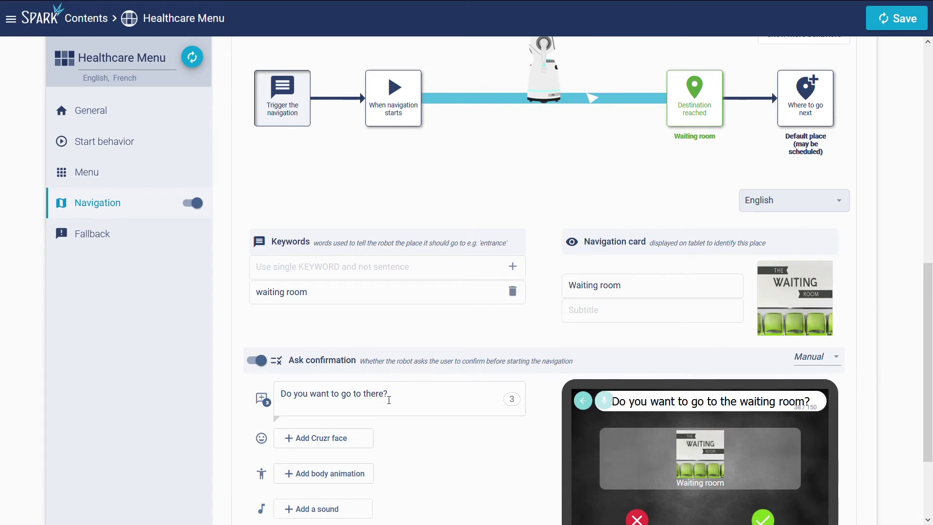
Reword the robot's spoken confirmation as "Do you want to go to the waiting room?".
{"action": "double_click", "coordinate": [371, 401]}
{"action": "type", "text": "the waiting"}
{"action": "type", "text": " ro"}
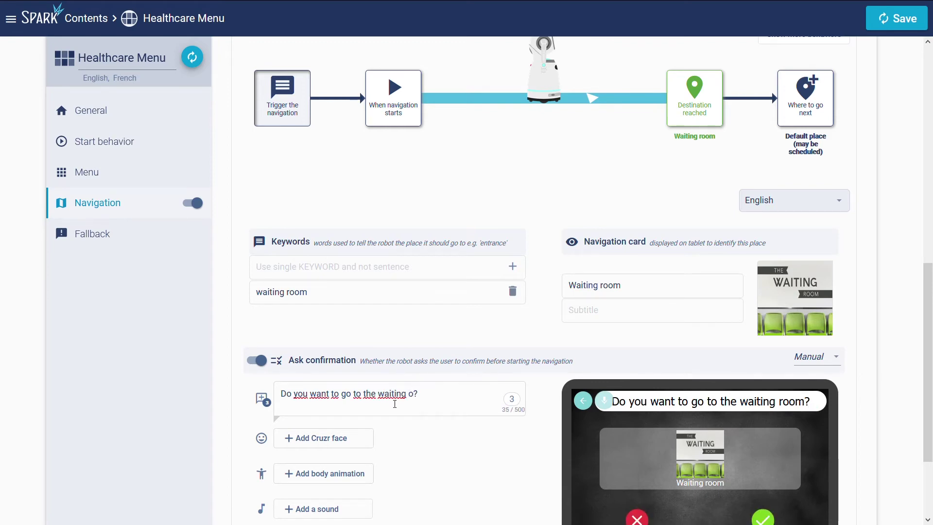
{"action": "key", "text": "BackSpace"}
{"action": "type", "text": "room"}
{"action": "left_click", "coordinate": [427, 444]}
Review the robot speech alternatives for the confirmation question.
{"action": "scroll", "coordinate": [427, 445], "scroll_direction": "down", "scroll_amount": 1}
{"action": "scroll", "coordinate": [427, 446], "scroll_direction": "down", "scroll_amount": 1}
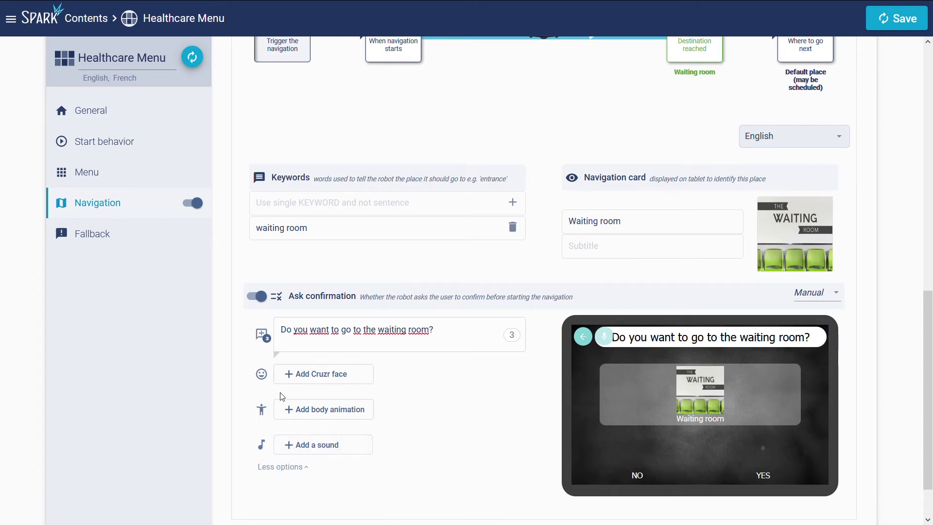
{"action": "left_click", "coordinate": [263, 339]}
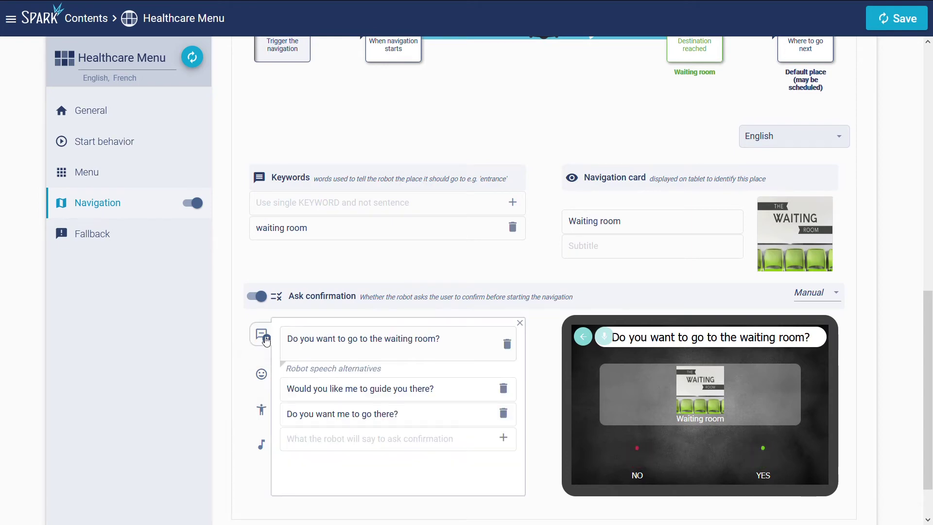
{"action": "left_click", "coordinate": [313, 390]}
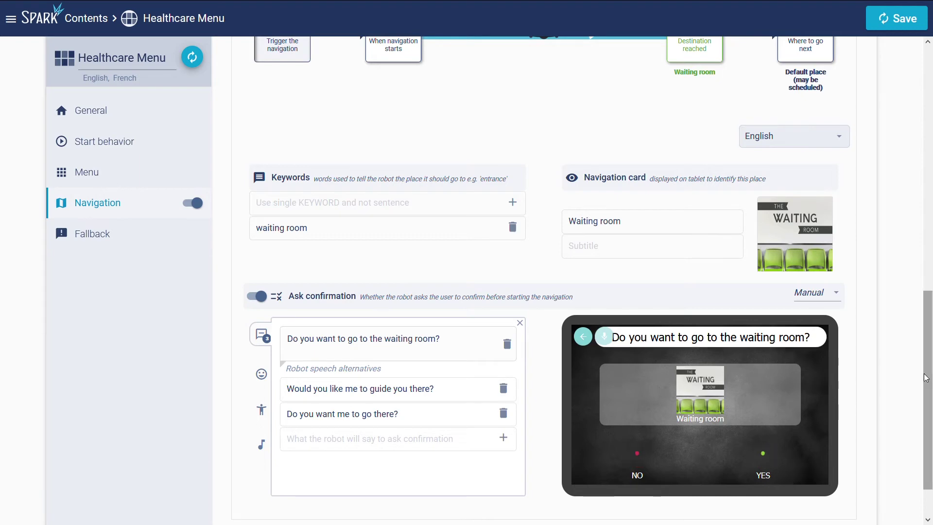
Open the behavior for when navigation starts and switch its navigation panel to Manual.
{"action": "scroll", "coordinate": [895, 331], "scroll_direction": "up", "scroll_amount": 2}
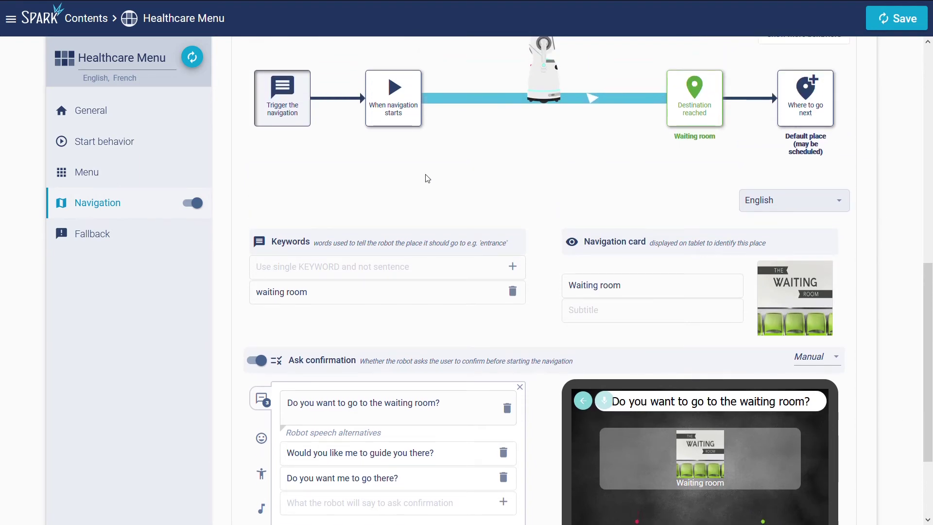
{"action": "left_click", "coordinate": [400, 113]}
{"action": "scroll", "coordinate": [806, 253], "scroll_direction": "up", "scroll_amount": 1}
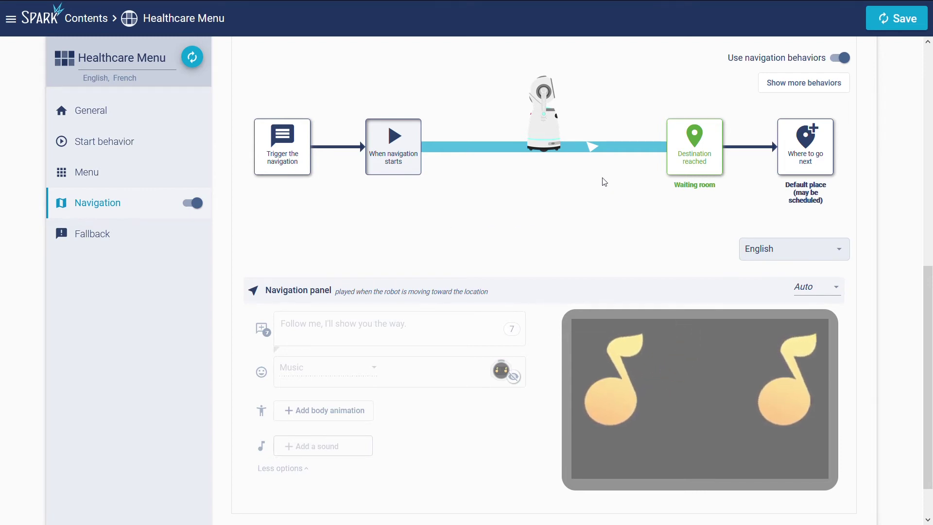
{"action": "left_click", "coordinate": [835, 292]}
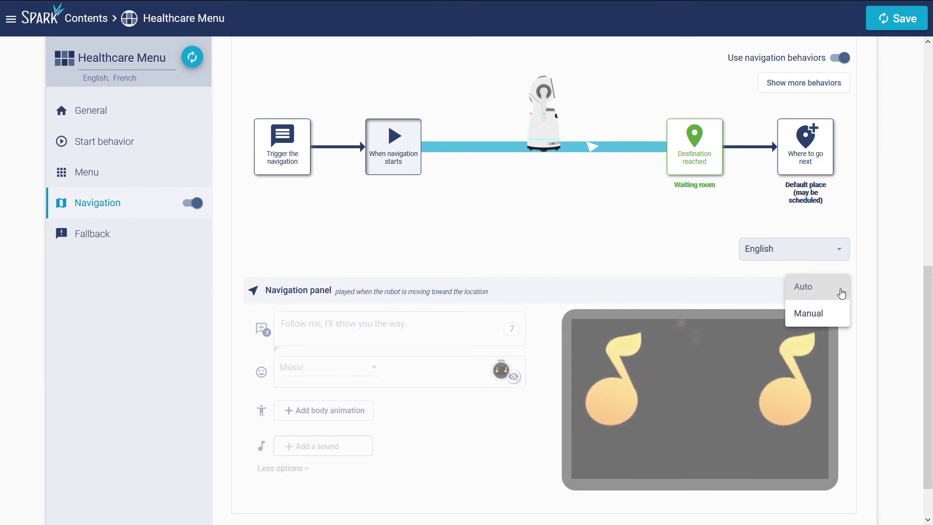
{"action": "left_click", "coordinate": [819, 315]}
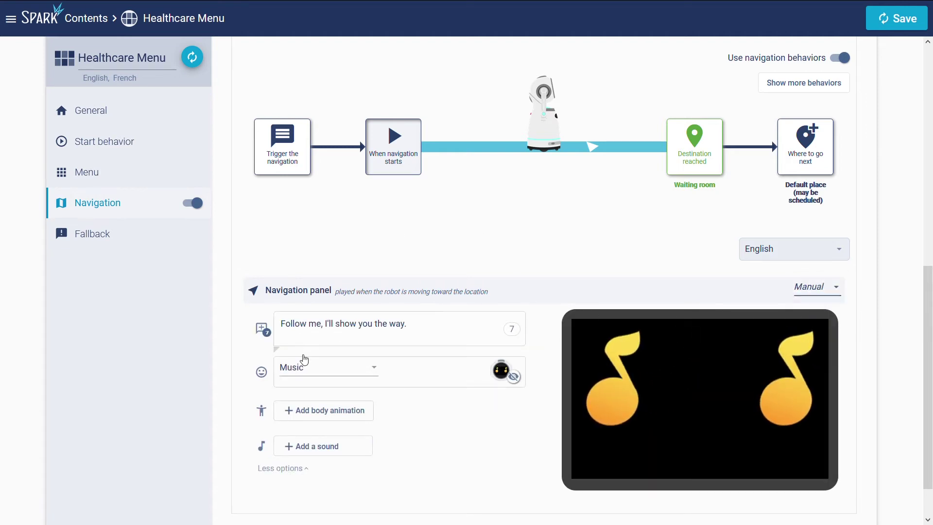
Add "Let's go to the waiting room!" to the speech alternatives played while the robot is moving.
{"action": "left_click", "coordinate": [481, 329]}
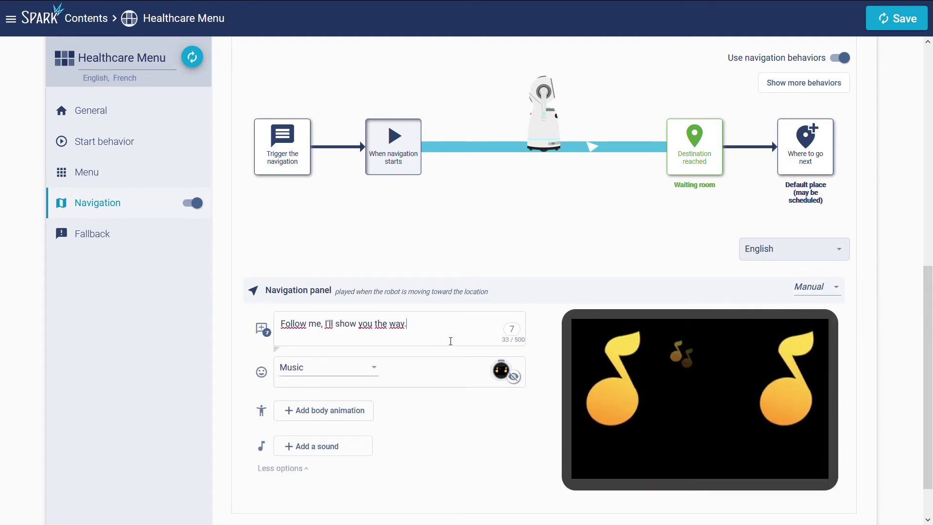
{"action": "left_click", "coordinate": [271, 332]}
{"action": "scroll", "coordinate": [358, 415], "scroll_direction": "down", "scroll_amount": 2}
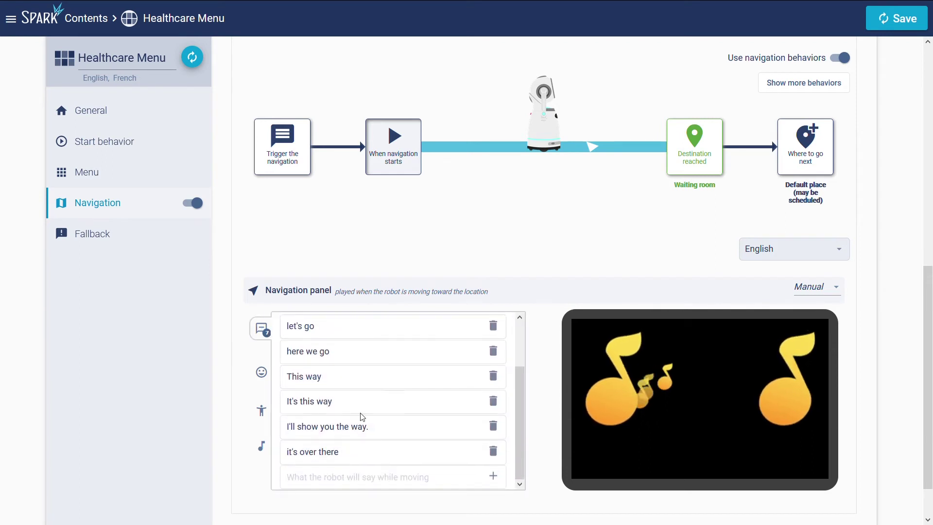
{"action": "left_click", "coordinate": [341, 479]}
{"action": "type", "text": "Let's go"}
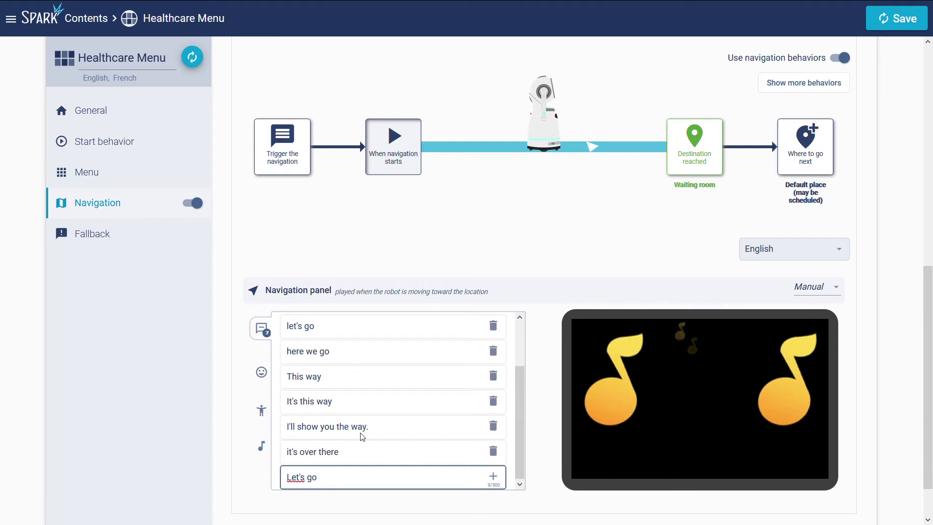
{"action": "type", "text": " to the waiting room!"}
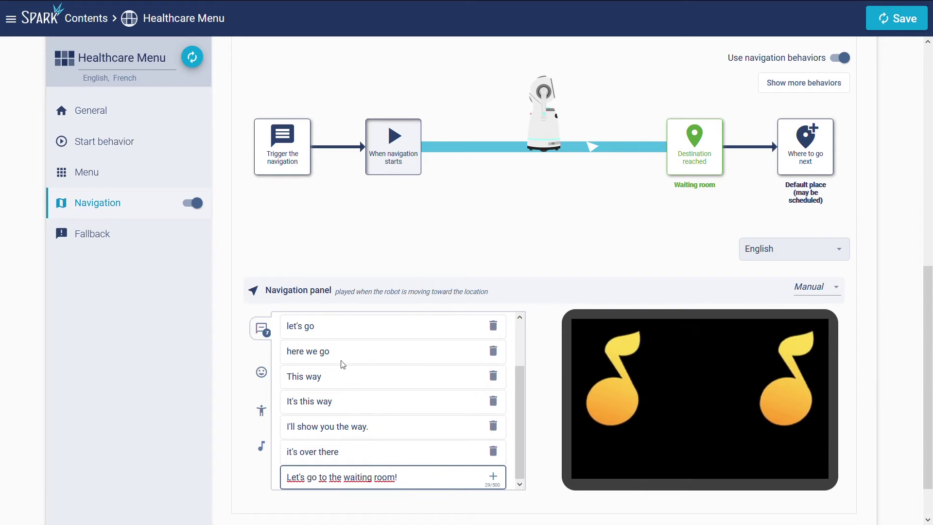
{"action": "key", "text": "Return"}
Show the additional navigation behaviors, set Navigation not available to Manual and select its warning panel.
{"action": "scroll", "coordinate": [428, 258], "scroll_direction": "up", "scroll_amount": 2}
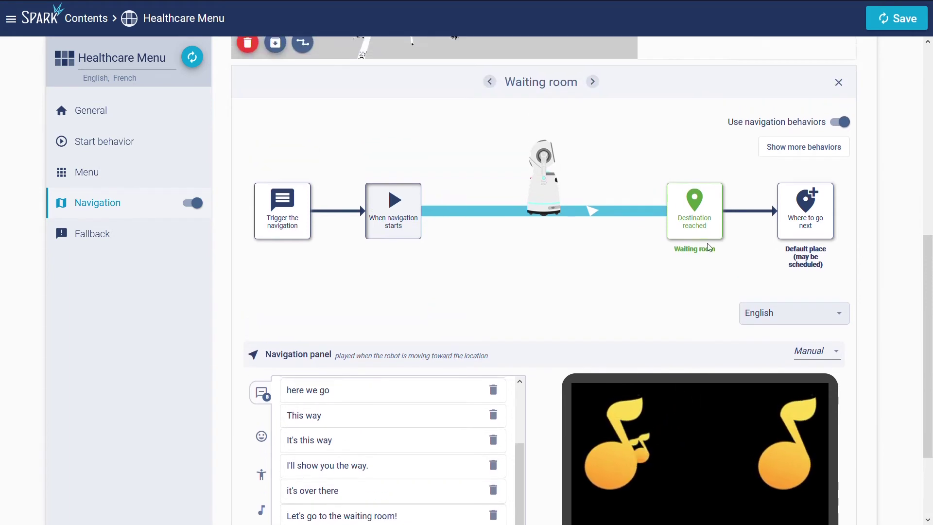
{"action": "left_click", "coordinate": [803, 148]}
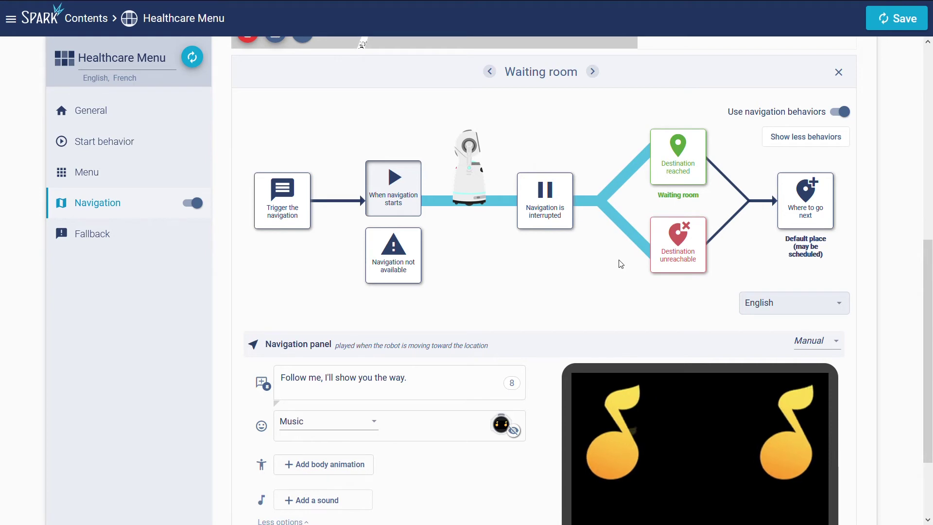
{"action": "left_click", "coordinate": [391, 253]}
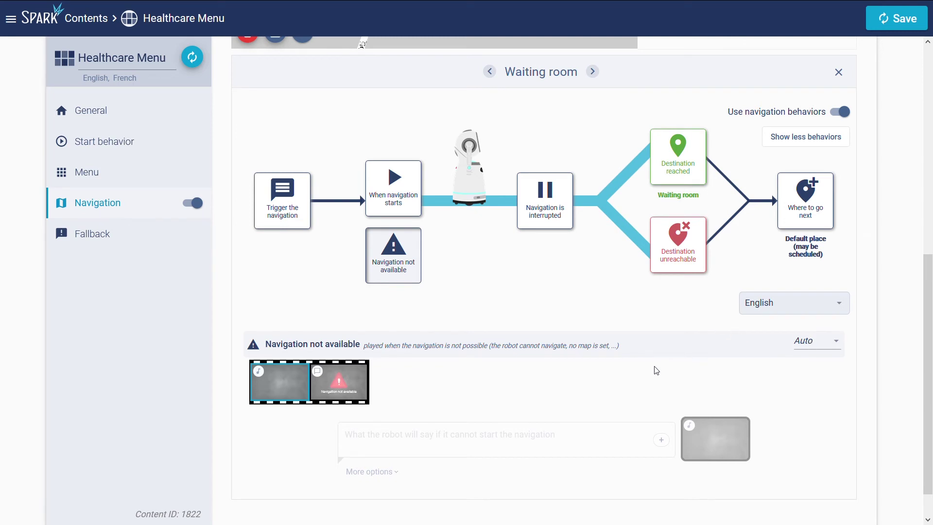
{"action": "left_click", "coordinate": [823, 348]}
{"action": "left_click", "coordinate": [822, 372]}
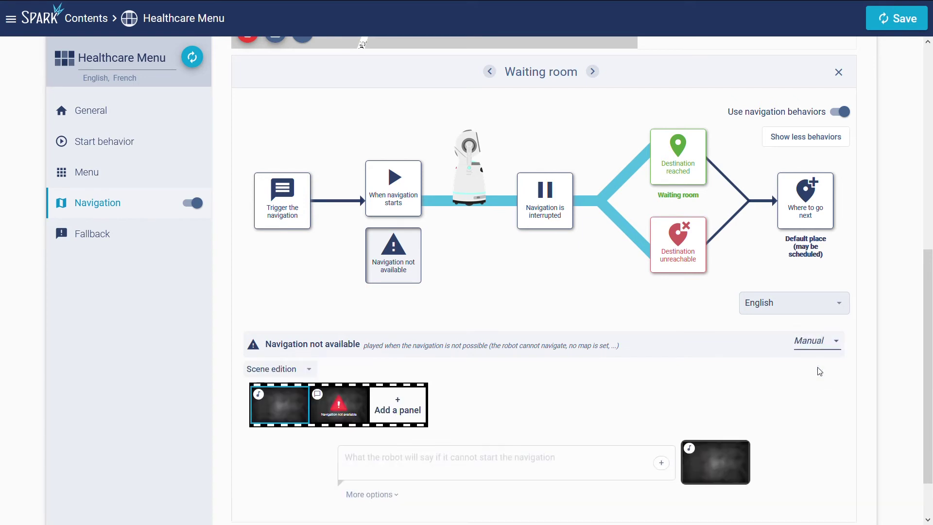
{"action": "left_click", "coordinate": [336, 407]}
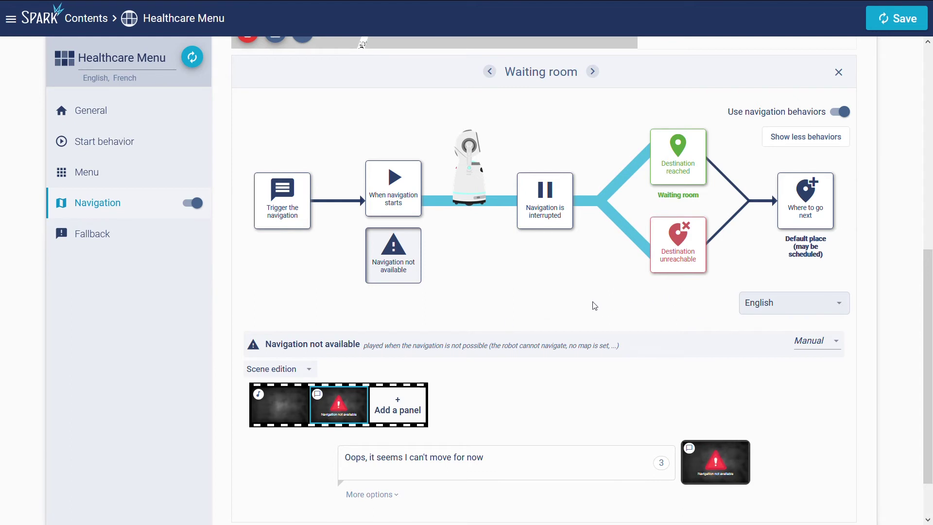
Review the speech and screen options played when the Waiting room navigation is interrupted, and the settings for when it restarts.
{"action": "left_click", "coordinate": [554, 195]}
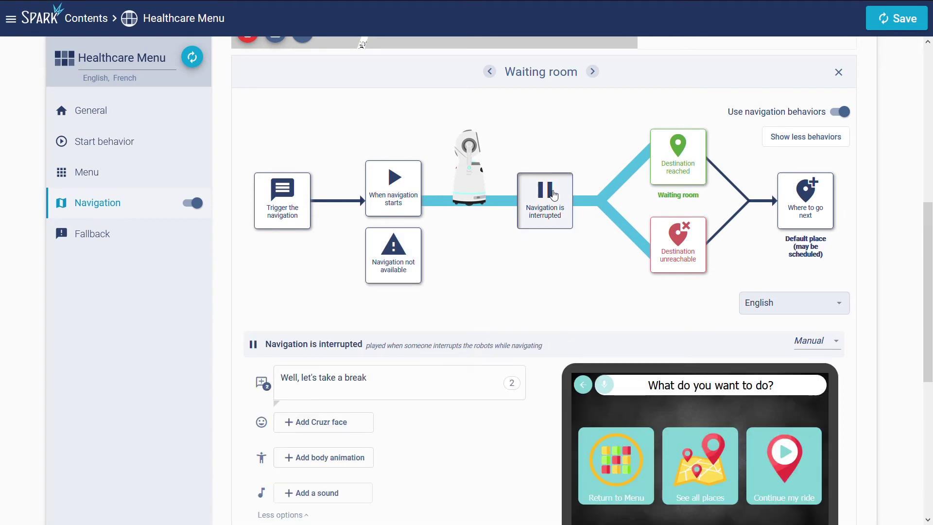
{"action": "scroll", "coordinate": [554, 195], "scroll_direction": "down", "scroll_amount": 1}
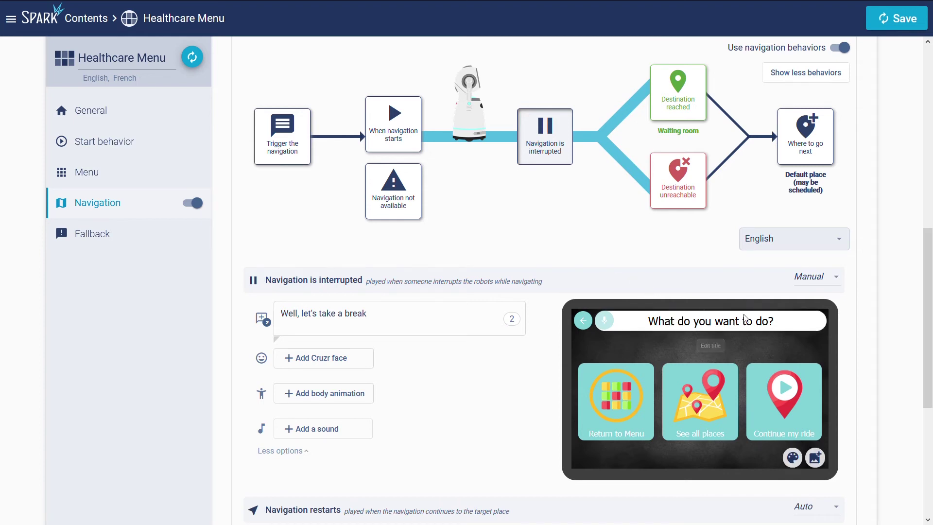
{"action": "mouse_move", "coordinate": [607, 399]}
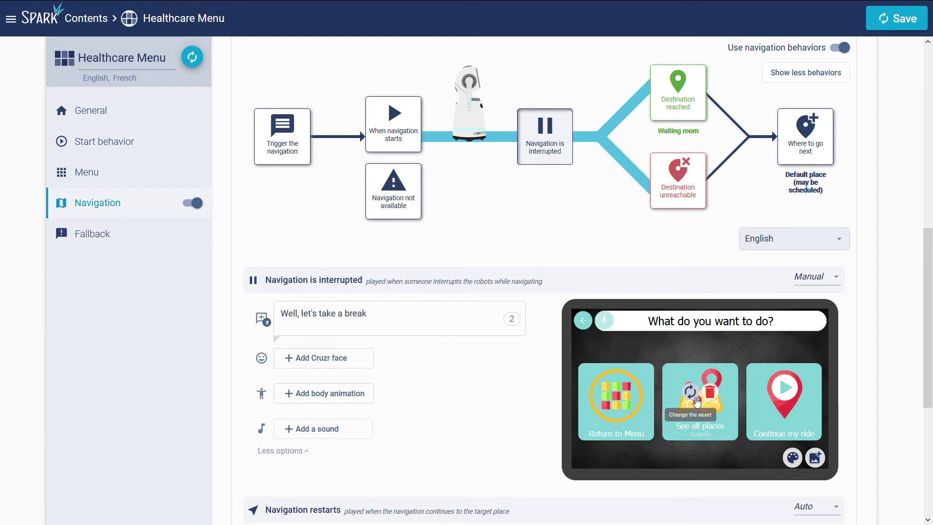
{"action": "mouse_move", "coordinate": [805, 399]}
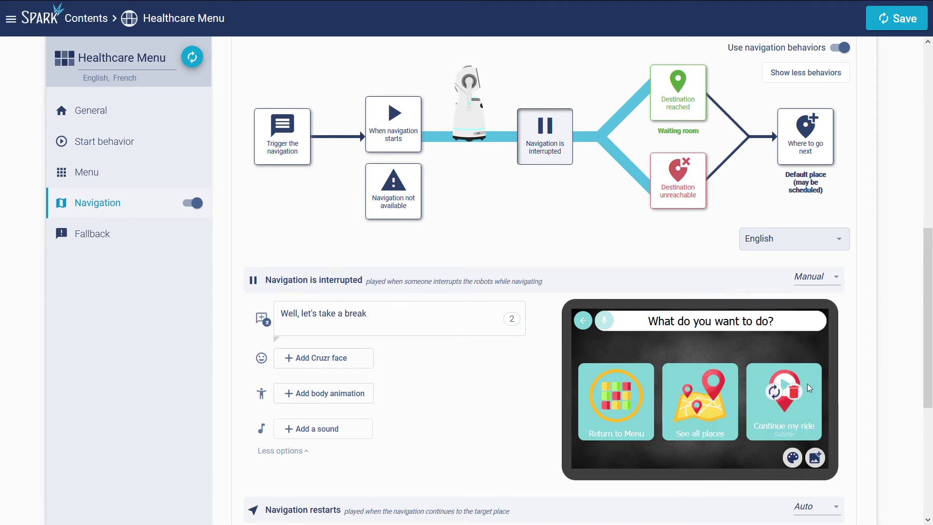
{"action": "scroll", "coordinate": [911, 238], "scroll_direction": "up", "scroll_amount": 1}
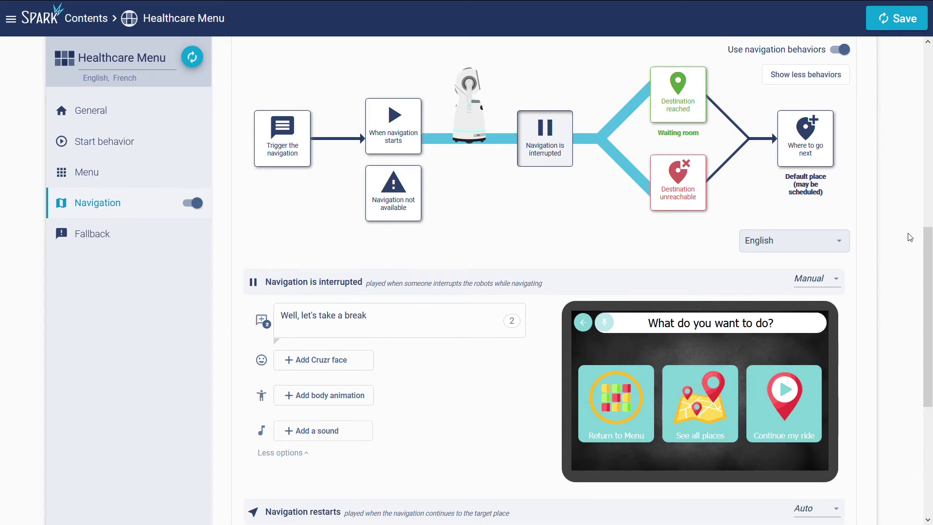
{"action": "scroll", "coordinate": [911, 237], "scroll_direction": "down", "scroll_amount": 5}
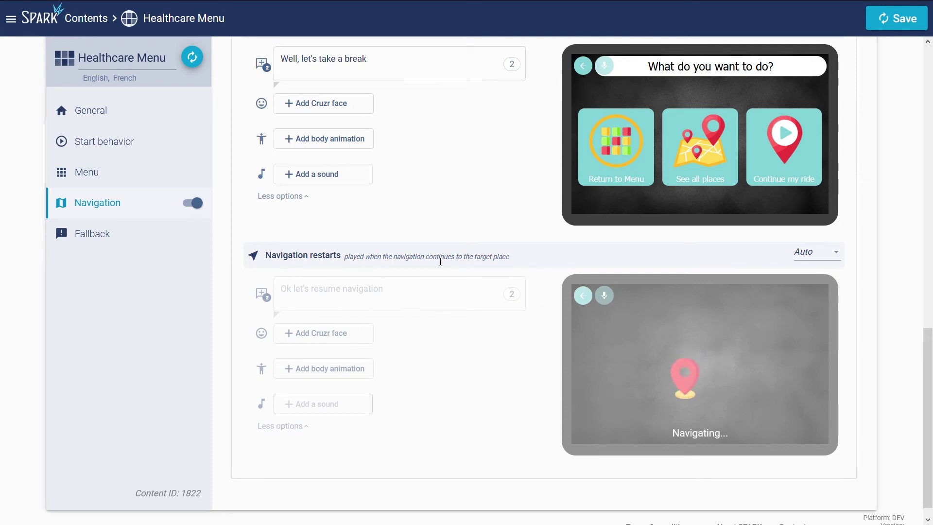
Set the robot's speech for the Destination reached behavior to "We arrived at the waiting room!".
{"action": "scroll", "coordinate": [719, 258], "scroll_direction": "up", "scroll_amount": 8}
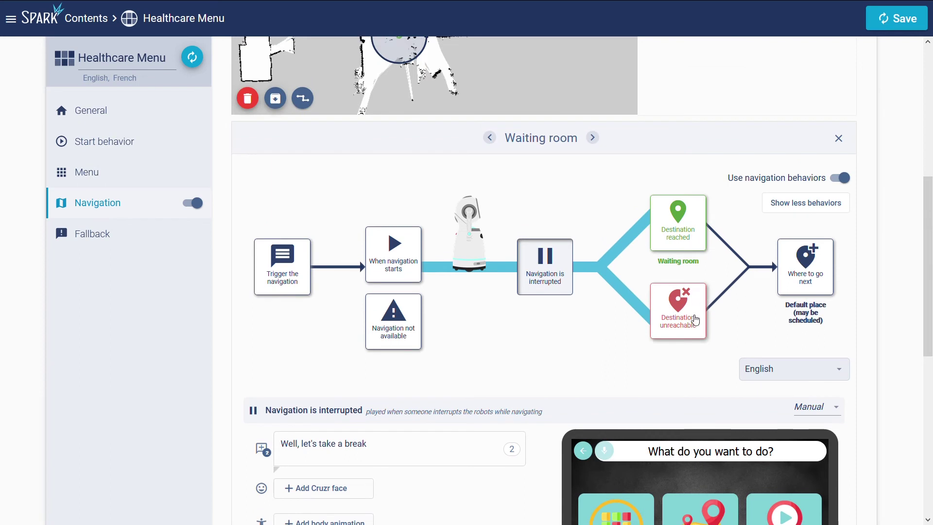
{"action": "left_click", "coordinate": [694, 223]}
{"action": "left_click", "coordinate": [582, 459]}
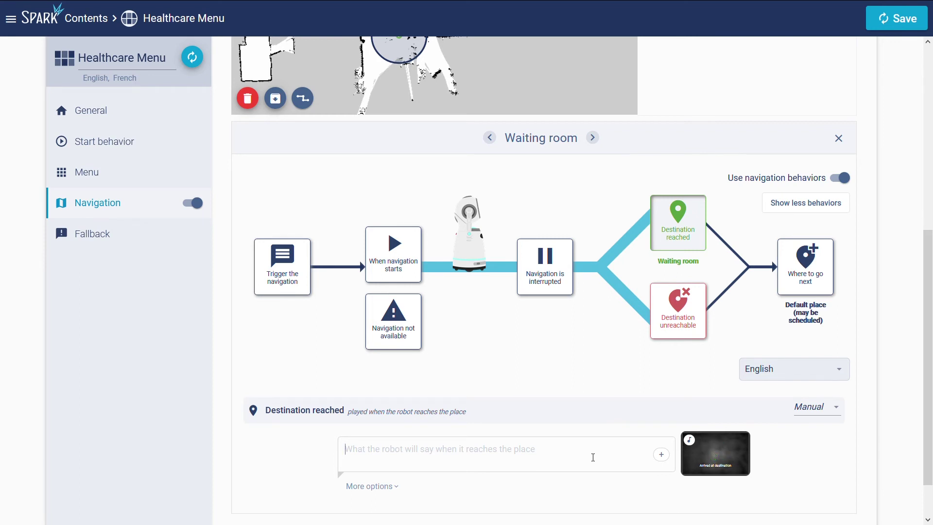
{"action": "type", "text": "We"}
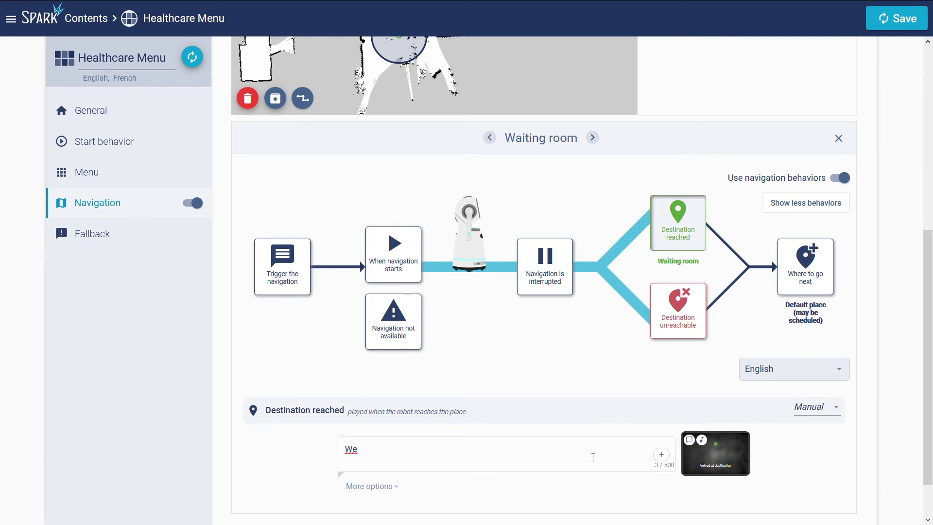
{"action": "type", "text": " arrived at the waiting room!"}
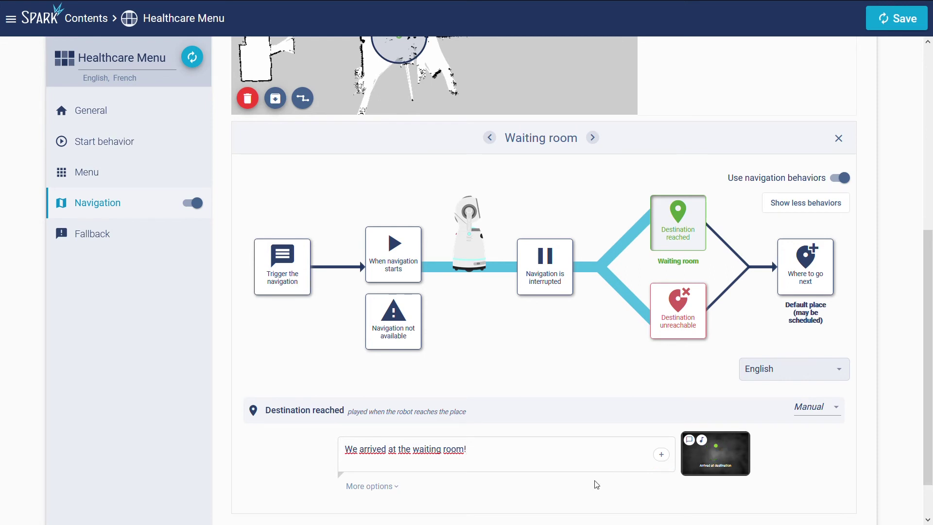
Show more options for the Destination reached panel and title its screen "We arrived at the waiting room!".
{"action": "scroll", "coordinate": [409, 433], "scroll_direction": "down", "scroll_amount": 2}
{"action": "left_click", "coordinate": [372, 432]}
{"action": "scroll", "coordinate": [372, 434], "scroll_direction": "down", "scroll_amount": 5}
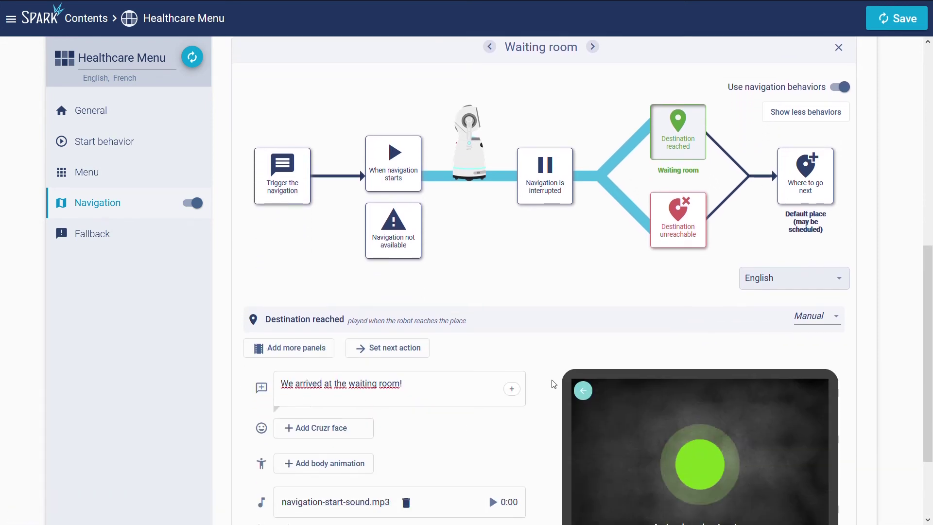
{"action": "left_click", "coordinate": [712, 308]}
{"action": "type", "text": "We arrived at"}
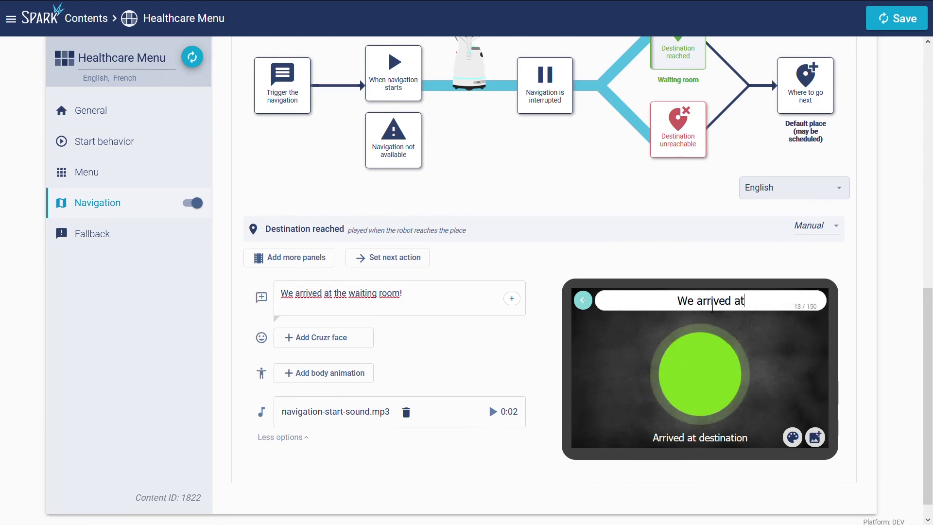
{"action": "type", "text": " the waiting room!"}
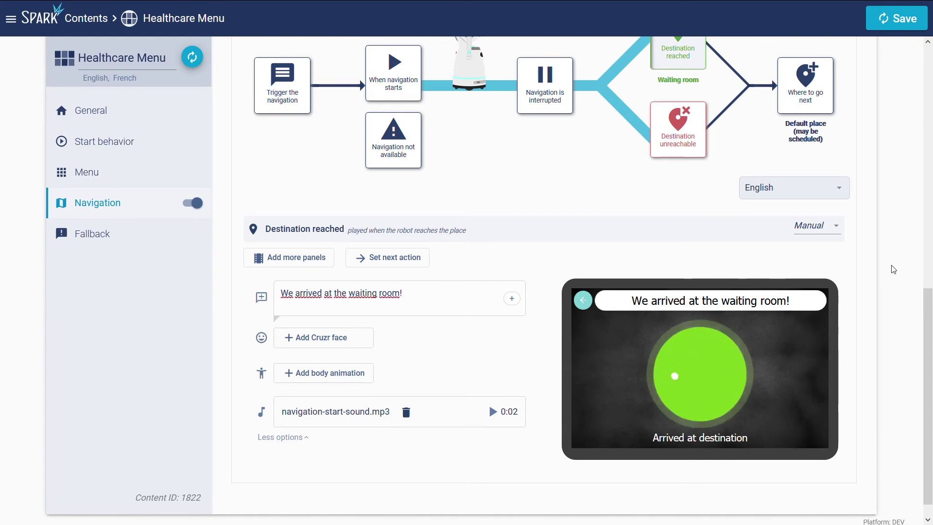
Set the Destination unreachable behavior to Manual and show the full options of its "I'm sorry, but I can't reach this point" panel.
{"action": "scroll", "coordinate": [829, 268], "scroll_direction": "up", "scroll_amount": 2}
{"action": "scroll", "coordinate": [816, 294], "scroll_direction": "up", "scroll_amount": 2}
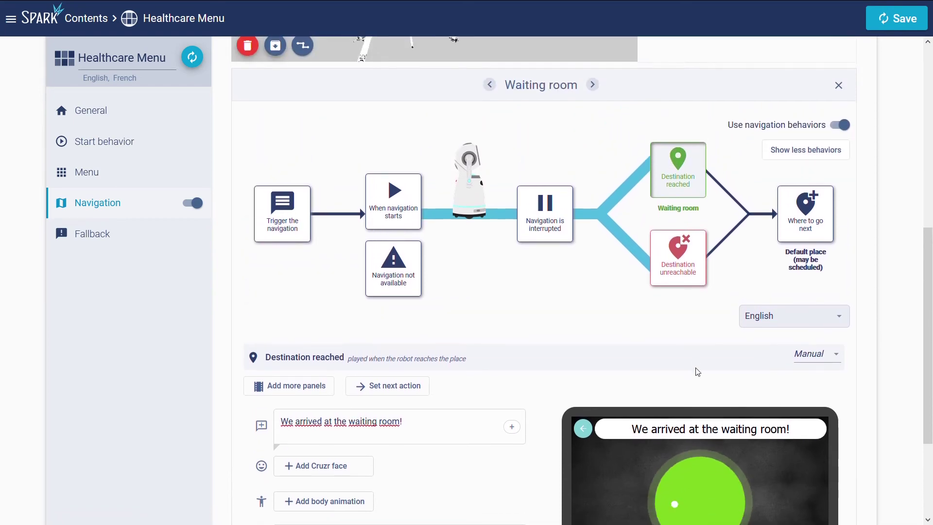
{"action": "left_click", "coordinate": [686, 254]}
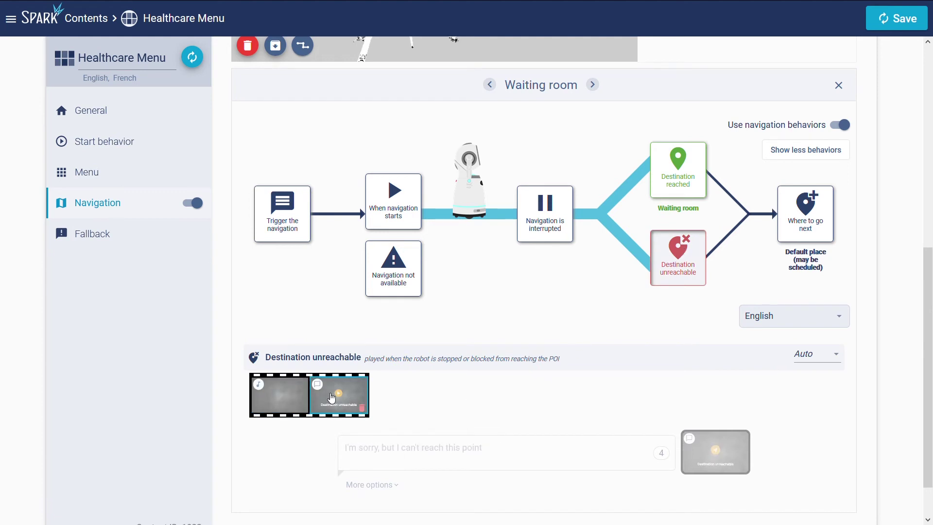
{"action": "left_click", "coordinate": [820, 361]}
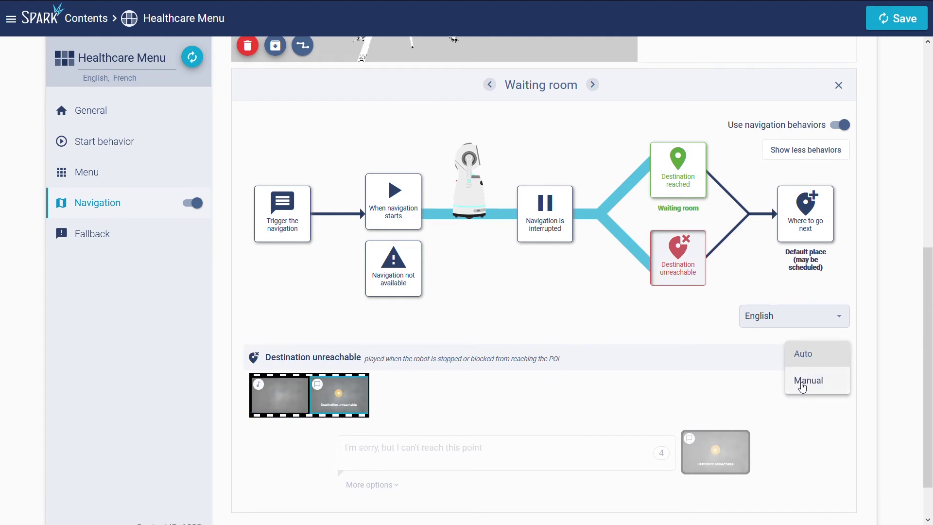
{"action": "left_click", "coordinate": [807, 379]}
{"action": "scroll", "coordinate": [394, 363], "scroll_direction": "down", "scroll_amount": 2}
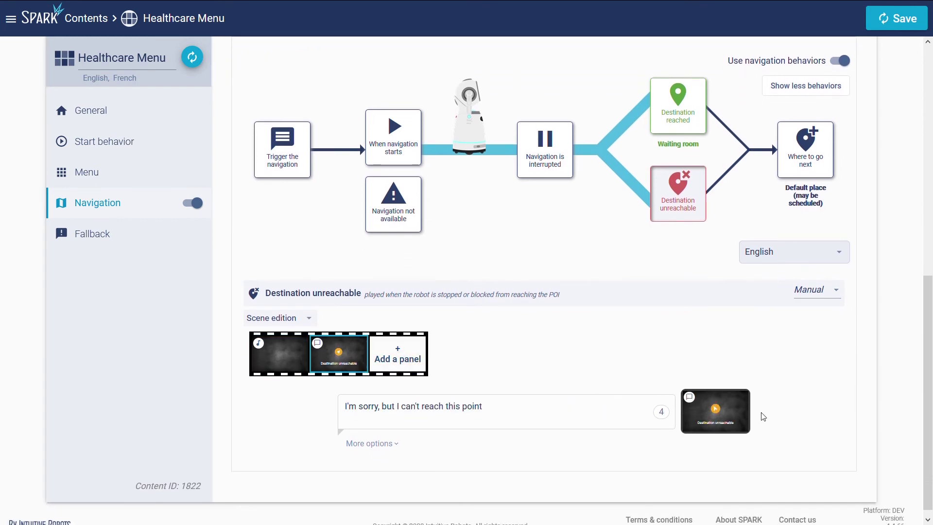
{"action": "left_click", "coordinate": [716, 411]}
{"action": "scroll", "coordinate": [778, 341], "scroll_direction": "down", "scroll_amount": 4}
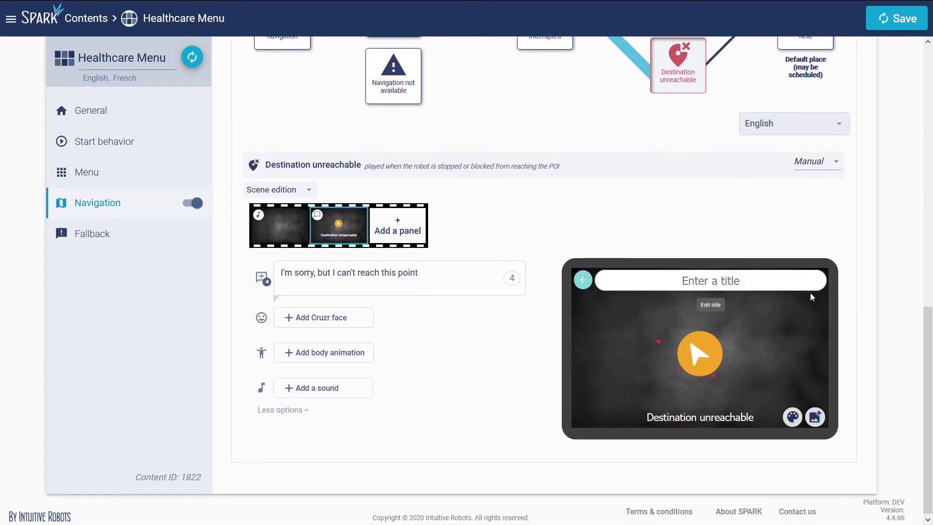
{"action": "scroll", "coordinate": [811, 297], "scroll_direction": "up", "scroll_amount": 6}
{"action": "scroll", "coordinate": [735, 326], "scroll_direction": "down", "scroll_amount": 6}
Examine the Where to go next behavior, including its waiting strategy and the places available as the next destination.
{"action": "scroll", "coordinate": [620, 325], "scroll_direction": "up", "scroll_amount": 4}
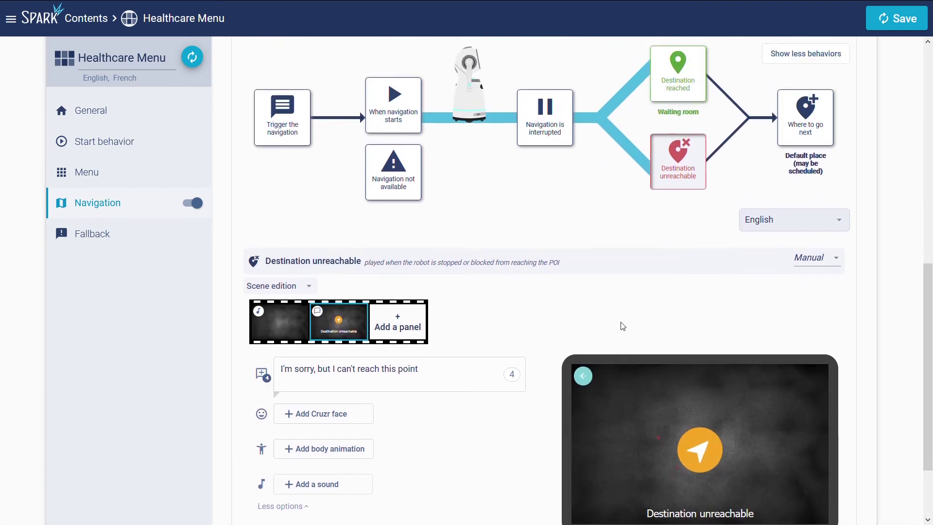
{"action": "left_click", "coordinate": [824, 148]}
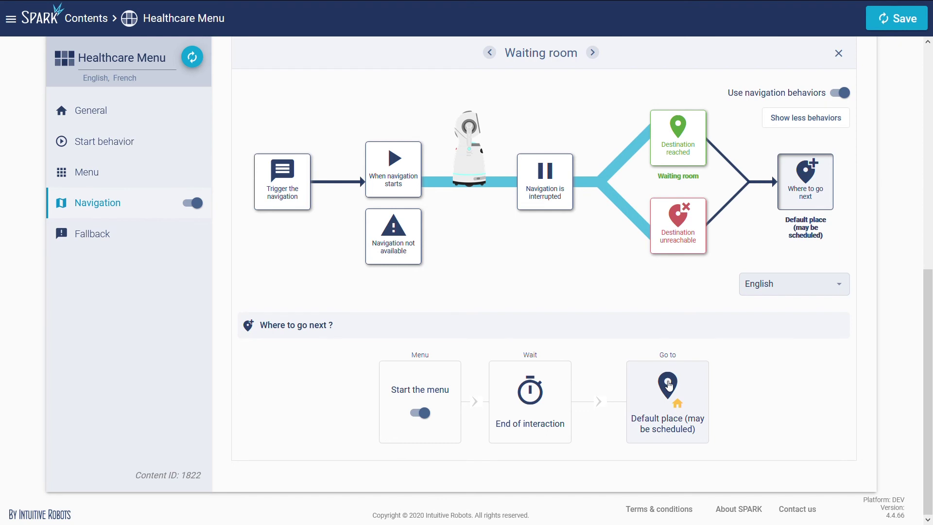
{"action": "left_click", "coordinate": [544, 384]}
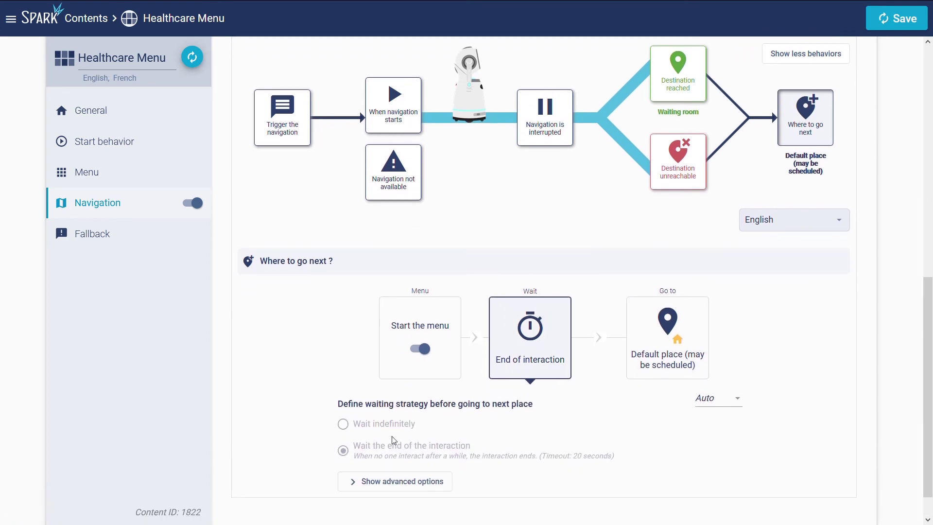
{"action": "scroll", "coordinate": [559, 418], "scroll_direction": "up", "scroll_amount": 2}
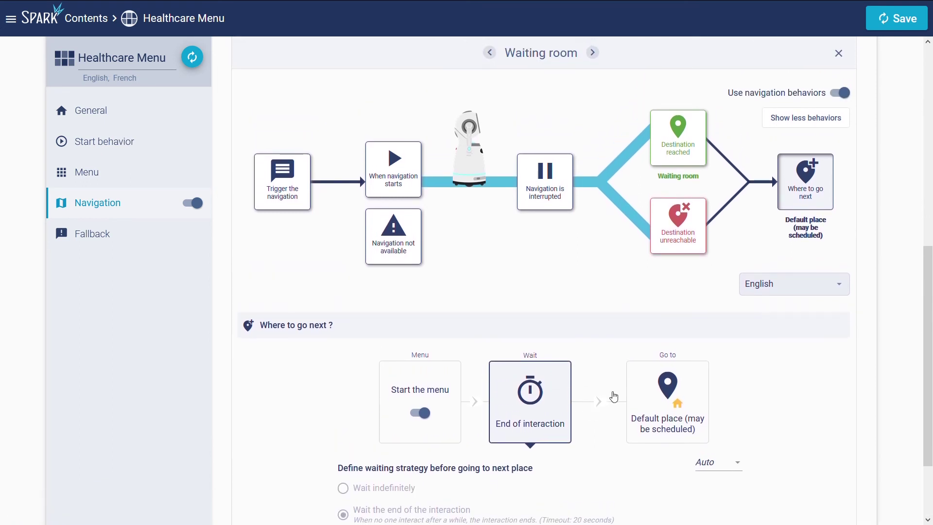
{"action": "left_click", "coordinate": [692, 387]}
{"action": "scroll", "coordinate": [692, 387], "scroll_direction": "down", "scroll_amount": 1}
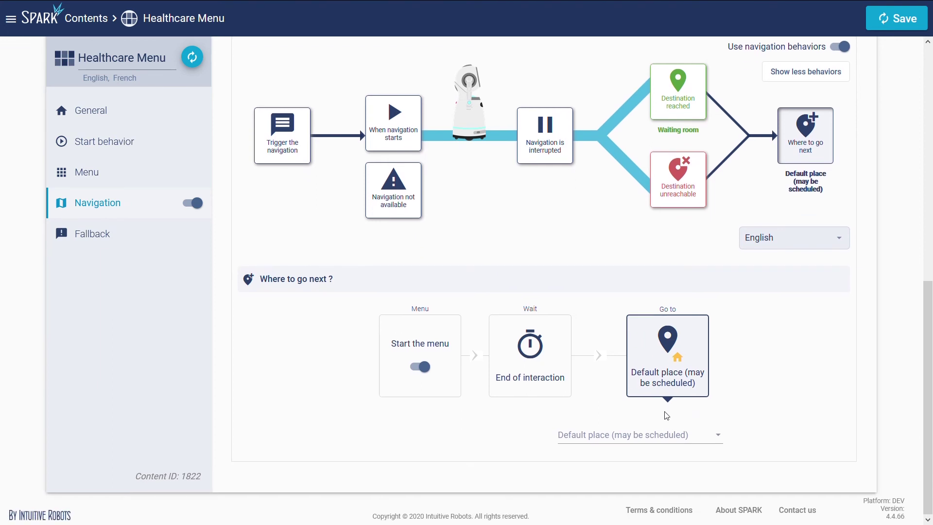
{"action": "left_click", "coordinate": [618, 434]}
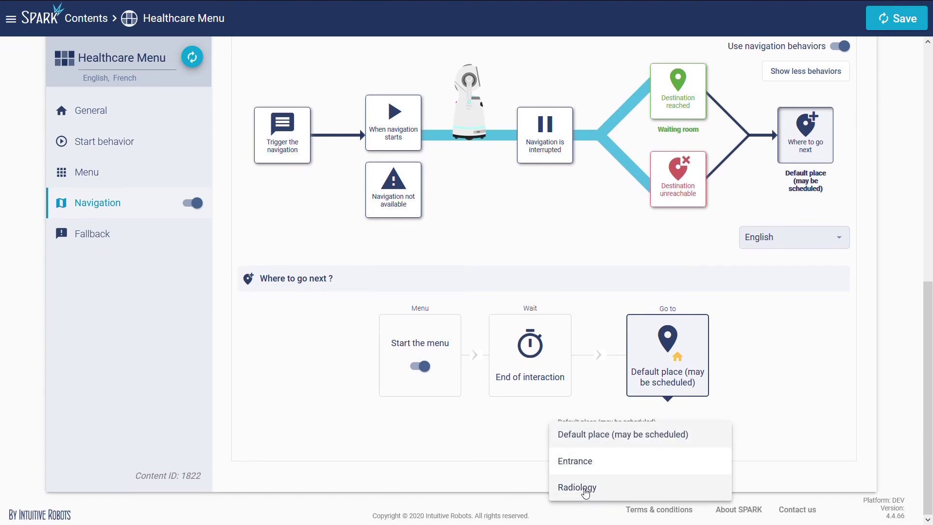
{"action": "left_click", "coordinate": [820, 398]}
Open the navigation default values and show the additional default behaviors.
{"action": "scroll", "coordinate": [807, 400], "scroll_direction": "up", "scroll_amount": 2}
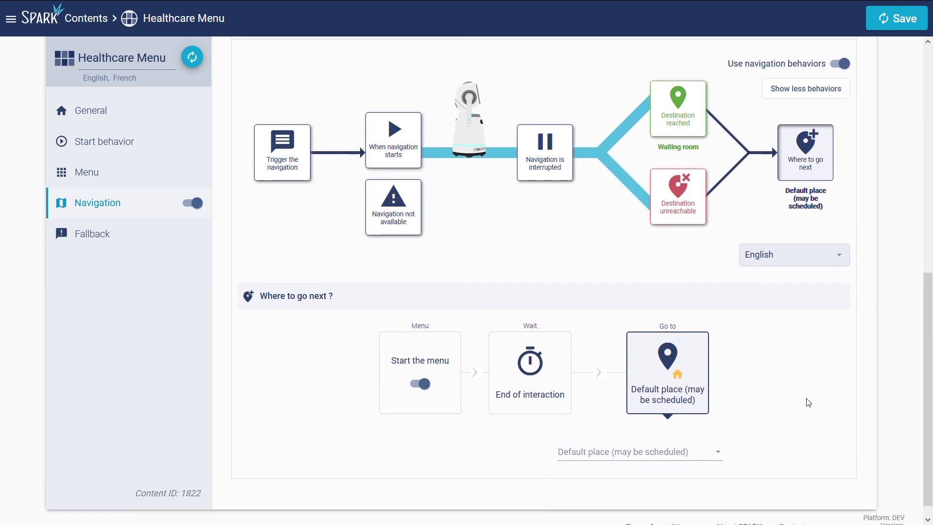
{"action": "scroll", "coordinate": [765, 410], "scroll_direction": "up", "scroll_amount": 5}
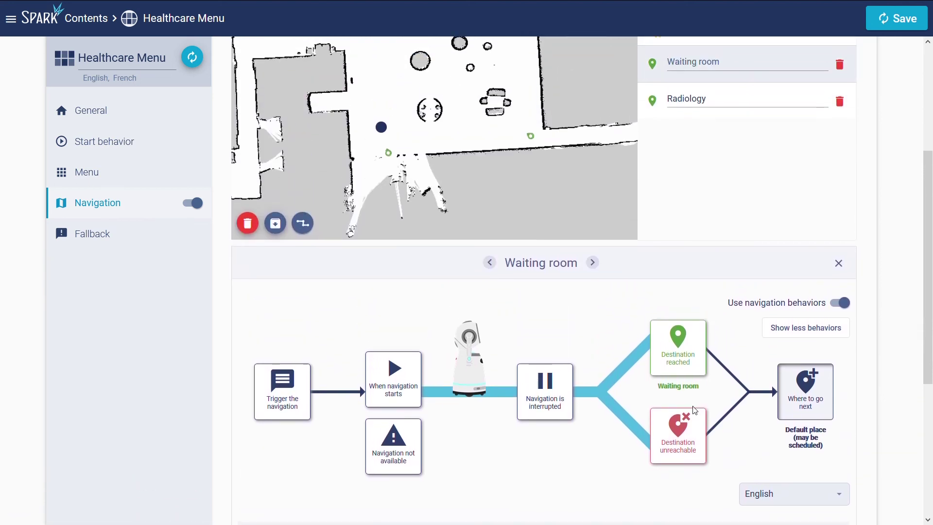
{"action": "scroll", "coordinate": [697, 413], "scroll_direction": "up", "scroll_amount": 1}
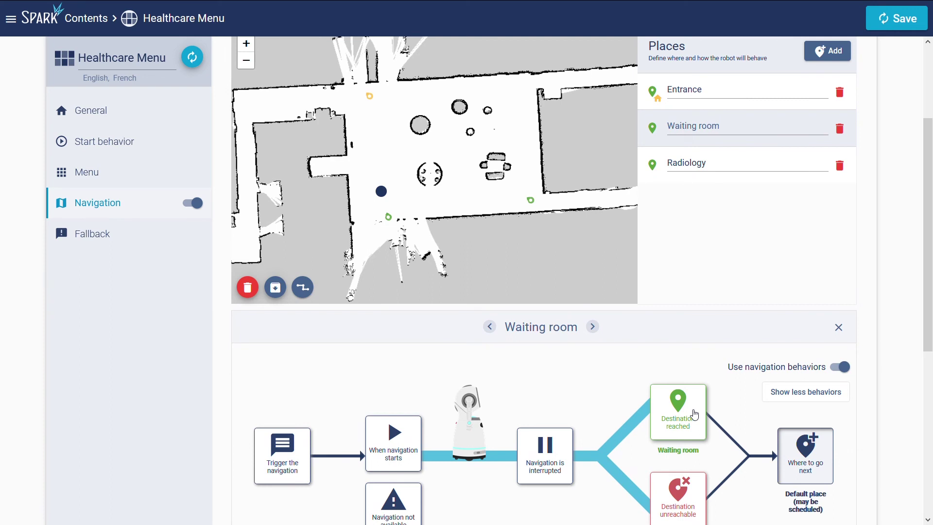
{"action": "scroll", "coordinate": [695, 414], "scroll_direction": "up", "scroll_amount": 1}
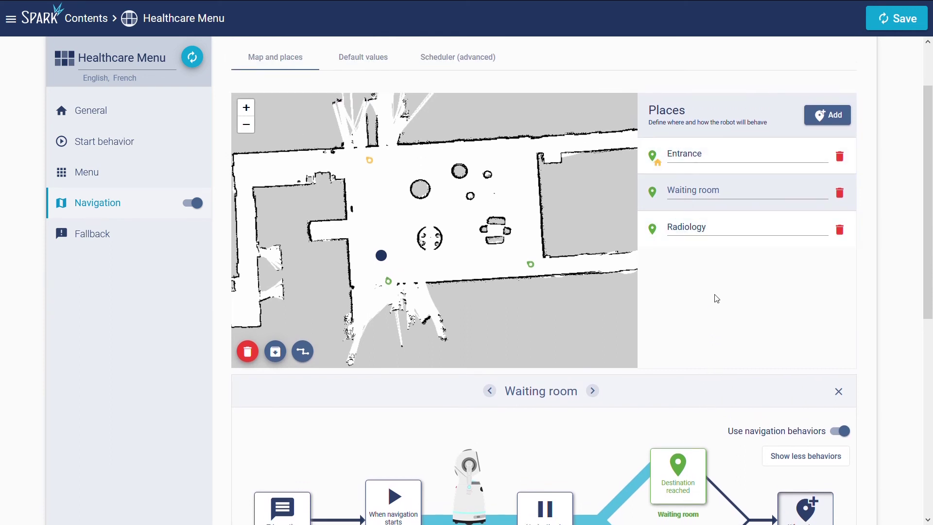
{"action": "scroll", "coordinate": [720, 297], "scroll_direction": "up", "scroll_amount": 1}
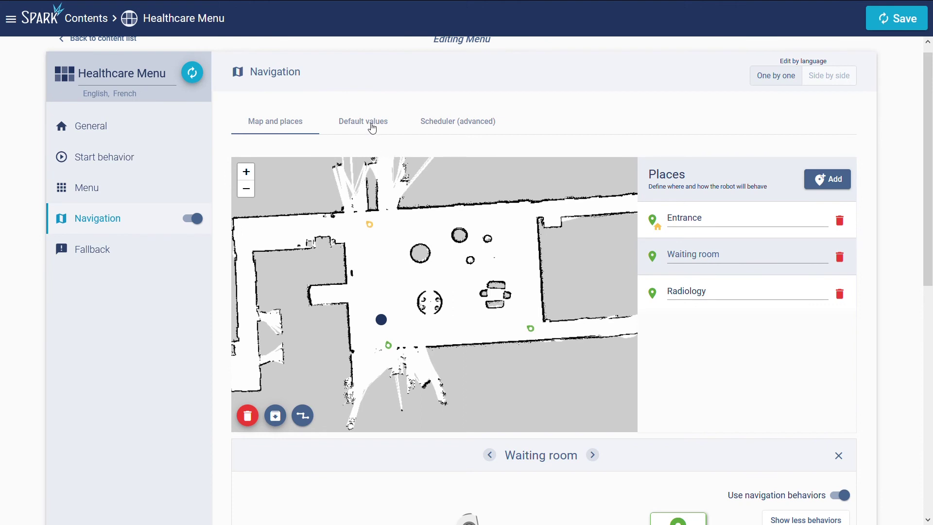
{"action": "left_click", "coordinate": [373, 128]}
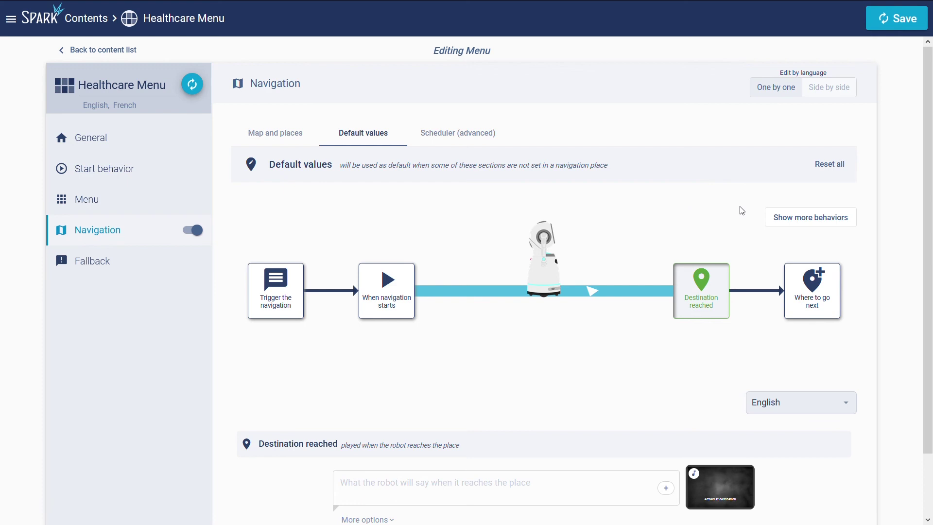
{"action": "left_click", "coordinate": [794, 218]}
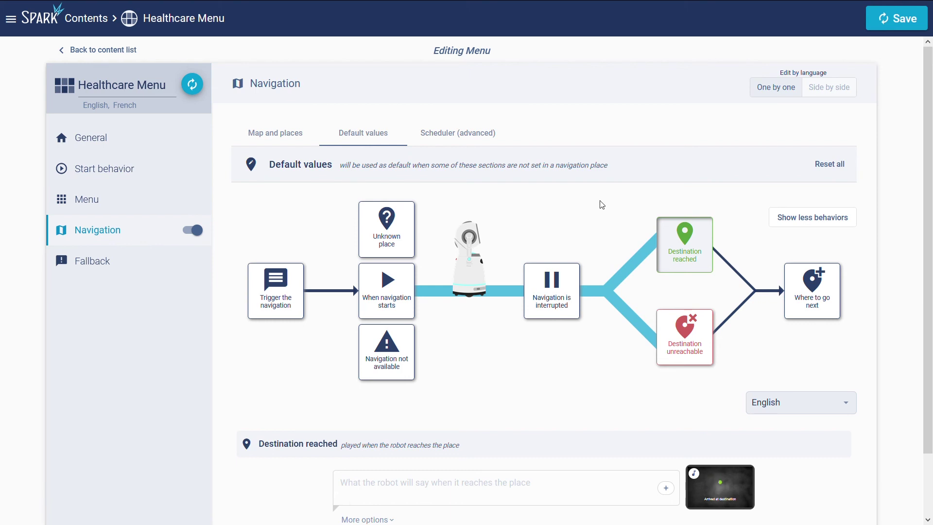
Schedule the Waiting room as the robot's default place from 10:00 to 11:00 in the Default Place Scheduler.
{"action": "left_click", "coordinate": [469, 140]}
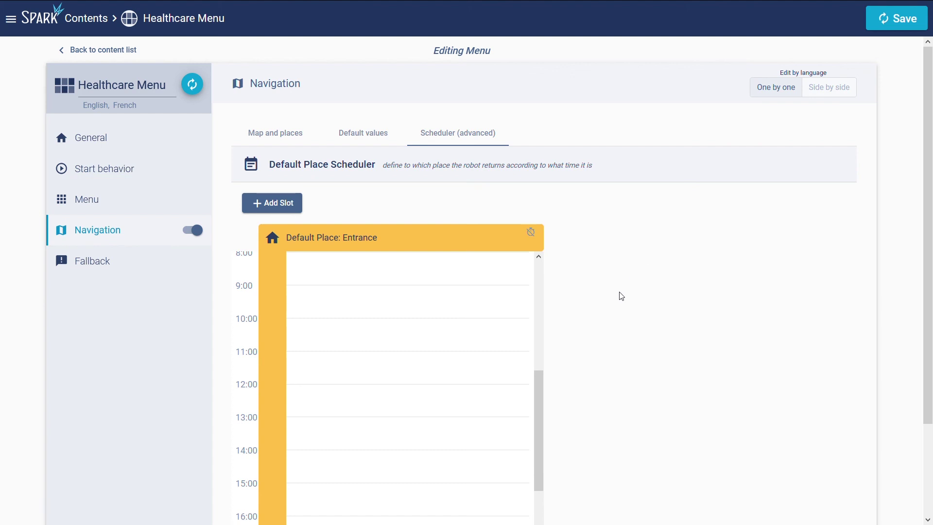
{"action": "scroll", "coordinate": [622, 296], "scroll_direction": "down", "scroll_amount": 1}
{"action": "left_click", "coordinate": [353, 276]}
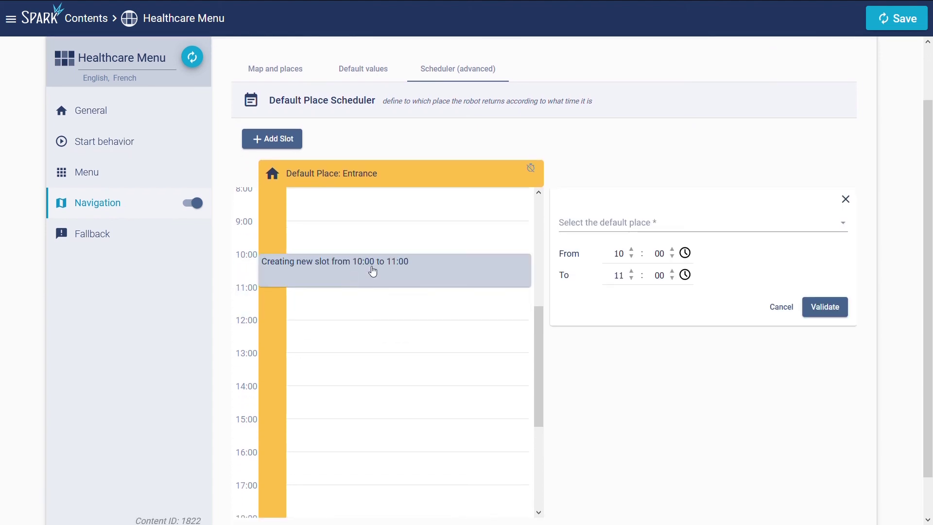
{"action": "left_click", "coordinate": [601, 234]}
{"action": "left_click", "coordinate": [654, 250]}
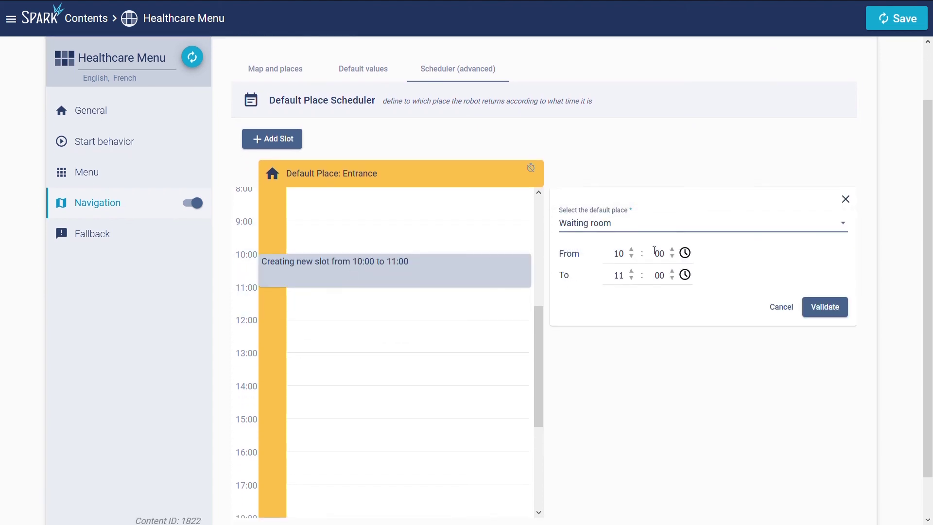
{"action": "left_click", "coordinate": [827, 308]}
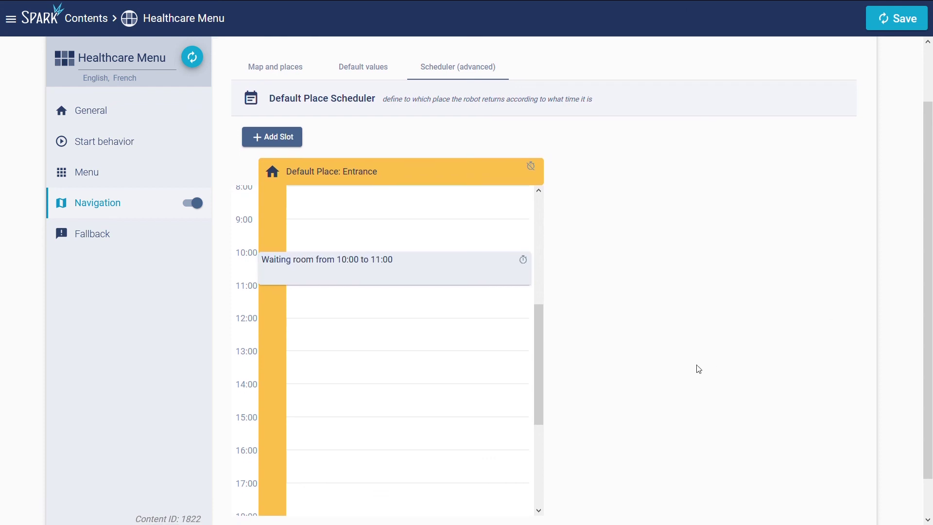
Schedule Radiology as the robot's default place from 14:00 to 16:00 and save the Healthcare Menu.
{"action": "scroll", "coordinate": [699, 369], "scroll_direction": "down", "scroll_amount": 1}
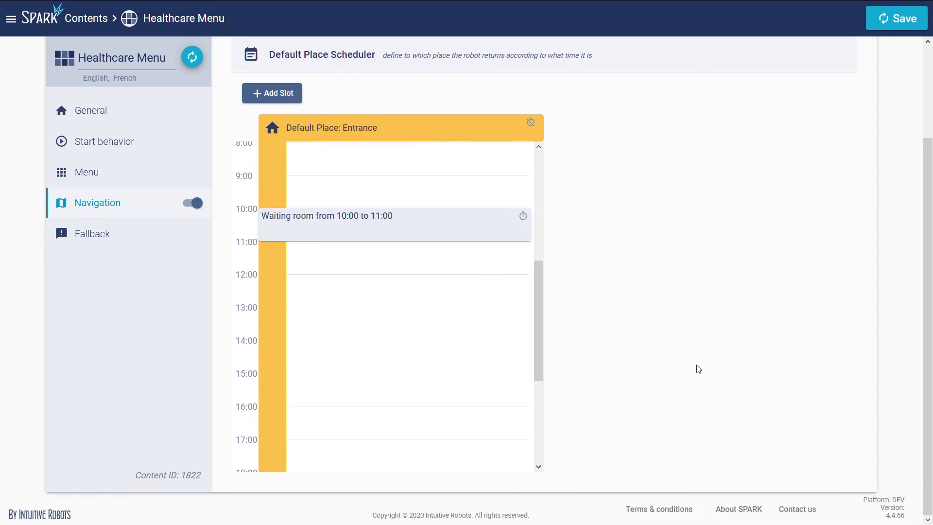
{"action": "left_click", "coordinate": [410, 354]}
{"action": "left_click", "coordinate": [630, 189]}
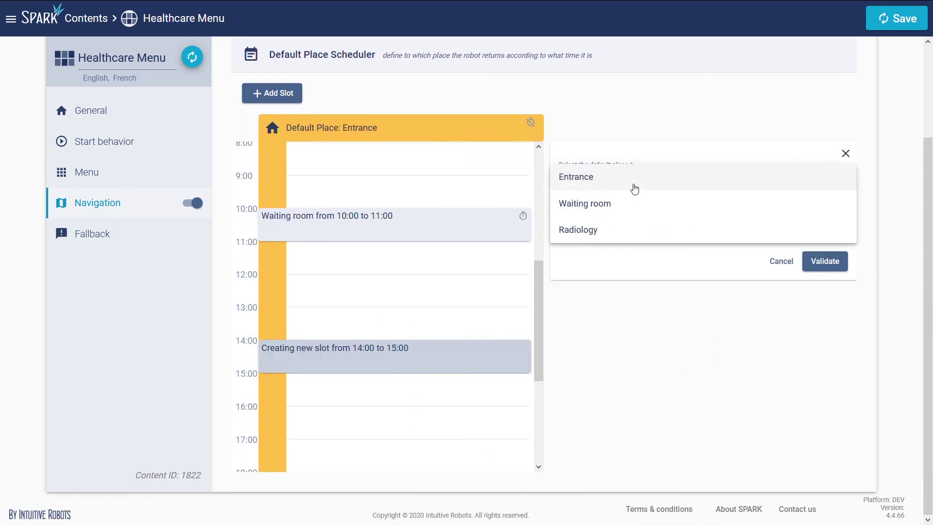
{"action": "left_click", "coordinate": [601, 235]}
{"action": "left_click", "coordinate": [632, 226]}
{"action": "left_click", "coordinate": [826, 262]}
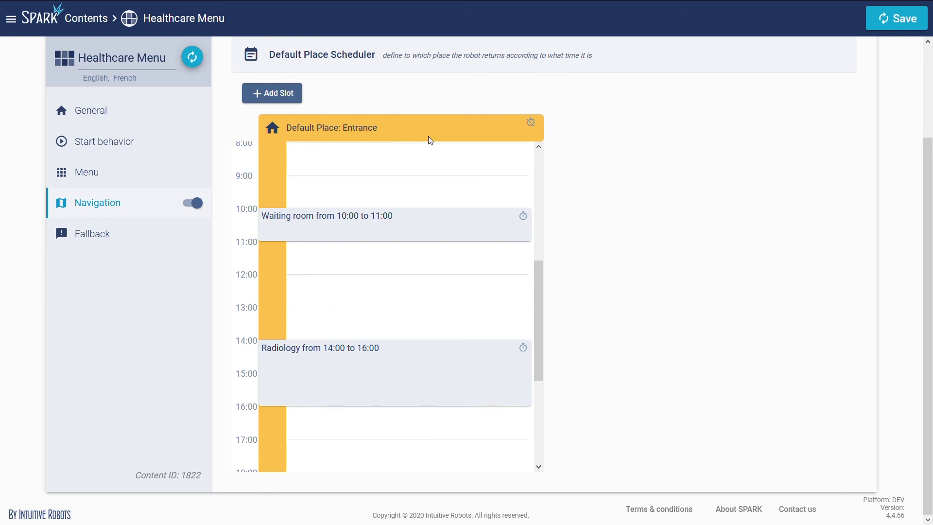
{"action": "scroll", "coordinate": [670, 181], "scroll_direction": "up", "scroll_amount": 2}
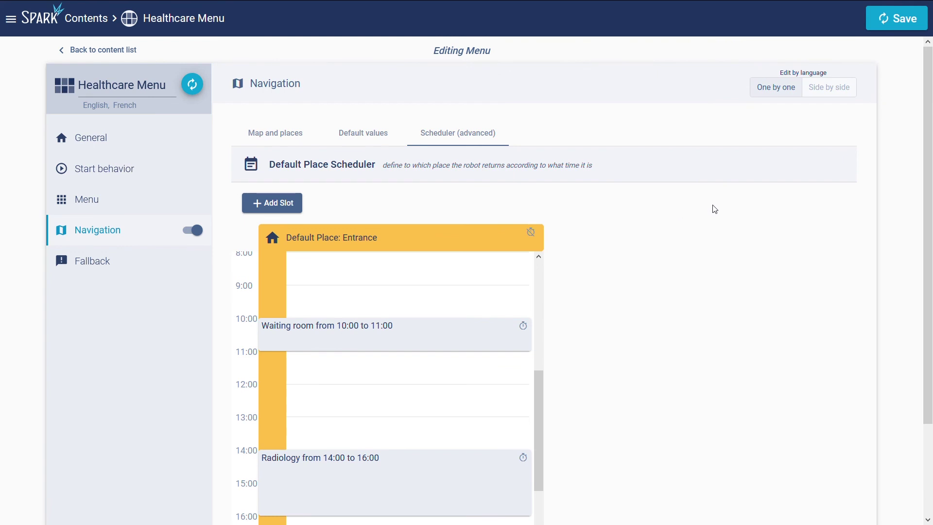
{"action": "left_click", "coordinate": [884, 24]}
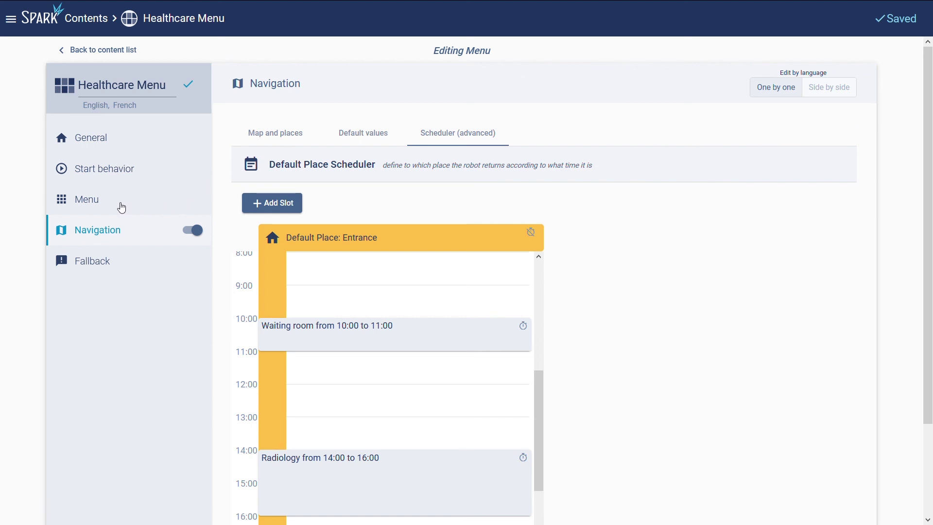
Open the Receptionist app from the menu's apps and show the full options of its Conclusion panel.
{"action": "left_click", "coordinate": [92, 207]}
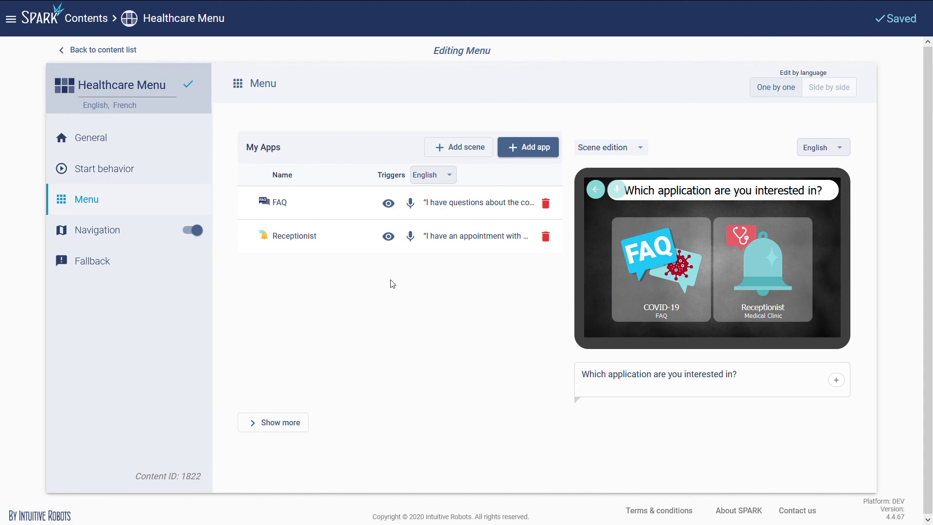
{"action": "left_click", "coordinate": [325, 241]}
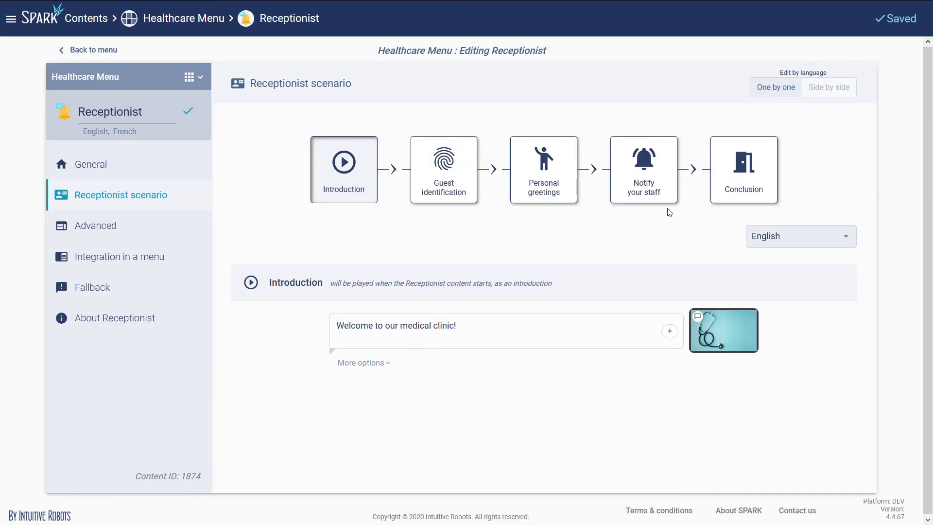
{"action": "left_click", "coordinate": [751, 171]}
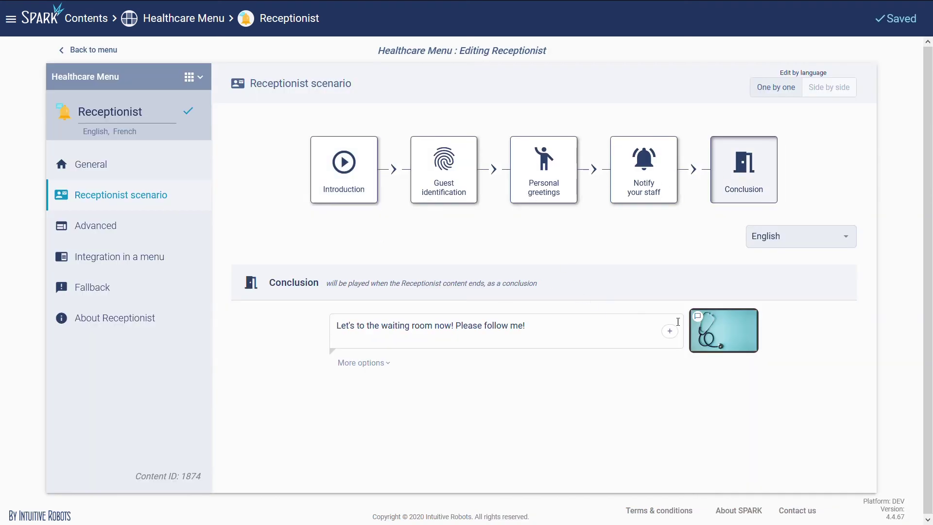
{"action": "left_click", "coordinate": [730, 331]}
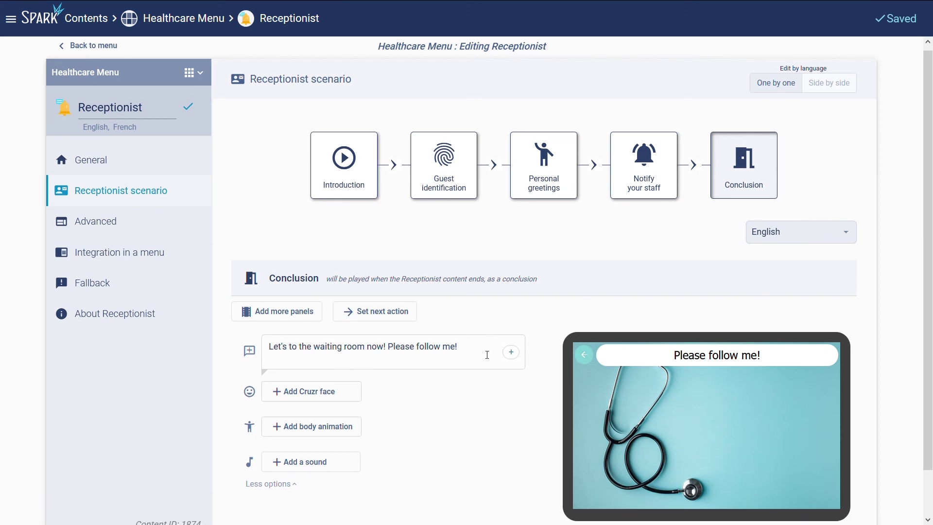
Examine the contents and places available as the next action after the Receptionist's Conclusion.
{"action": "scroll", "coordinate": [443, 277], "scroll_direction": "down", "scroll_amount": 1}
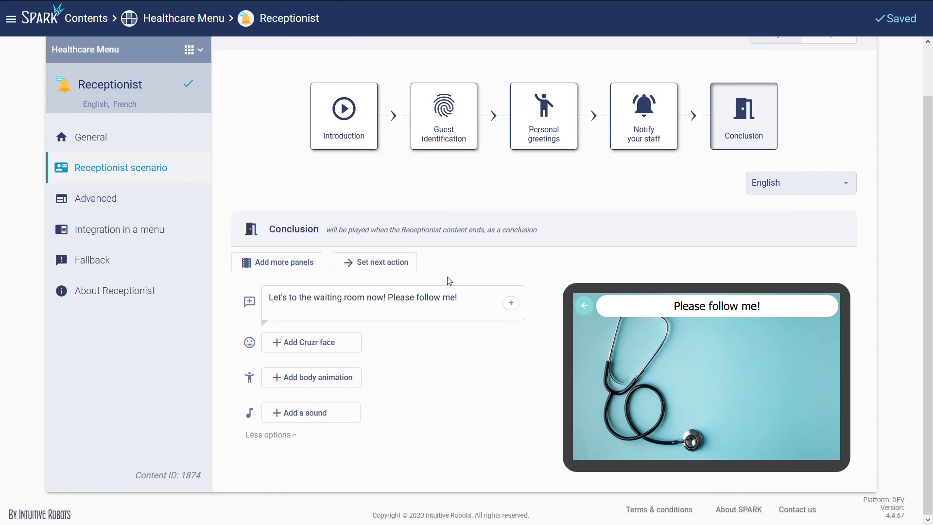
{"action": "left_click", "coordinate": [401, 267]}
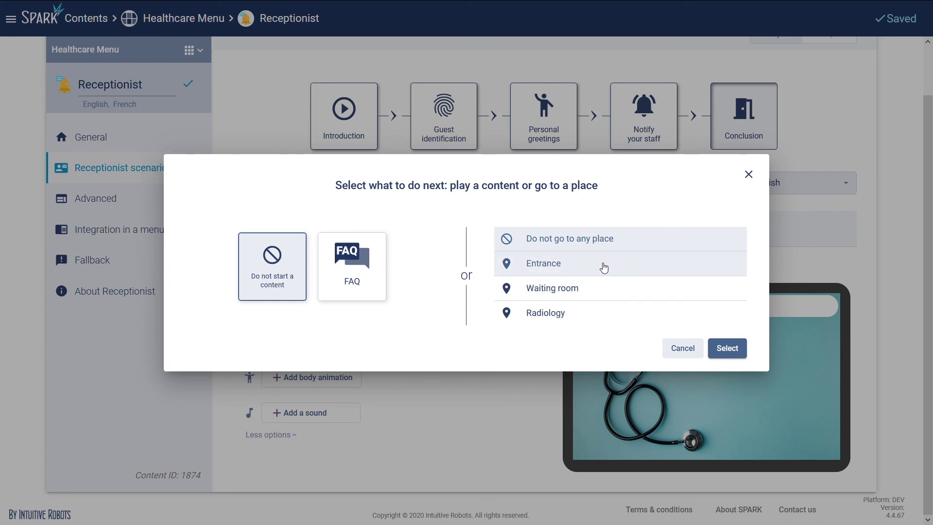
{"action": "left_click", "coordinate": [875, 213]}
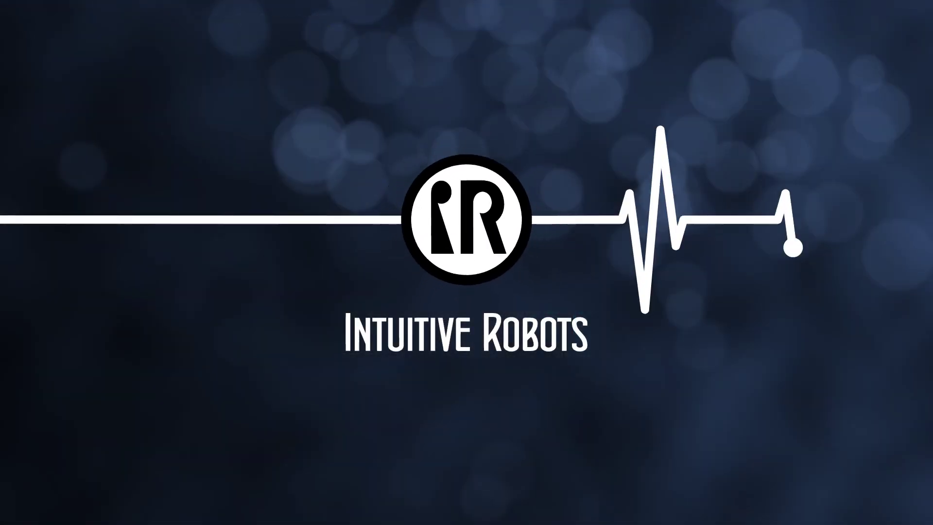